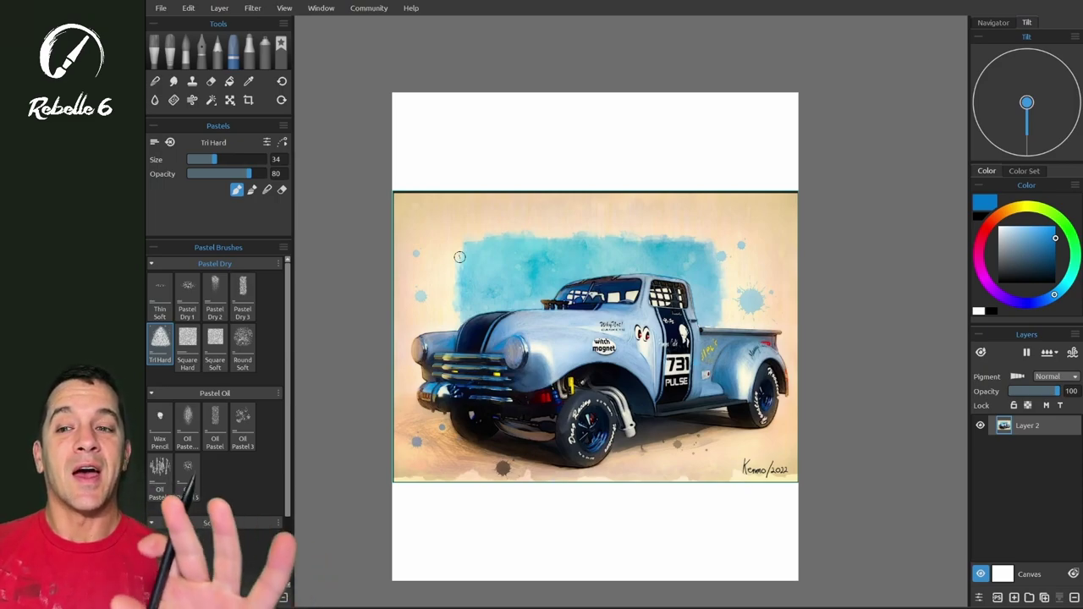
Crop the canvas top and bottom to the truck painting's edges, trimming both white bands.
click(247, 100)
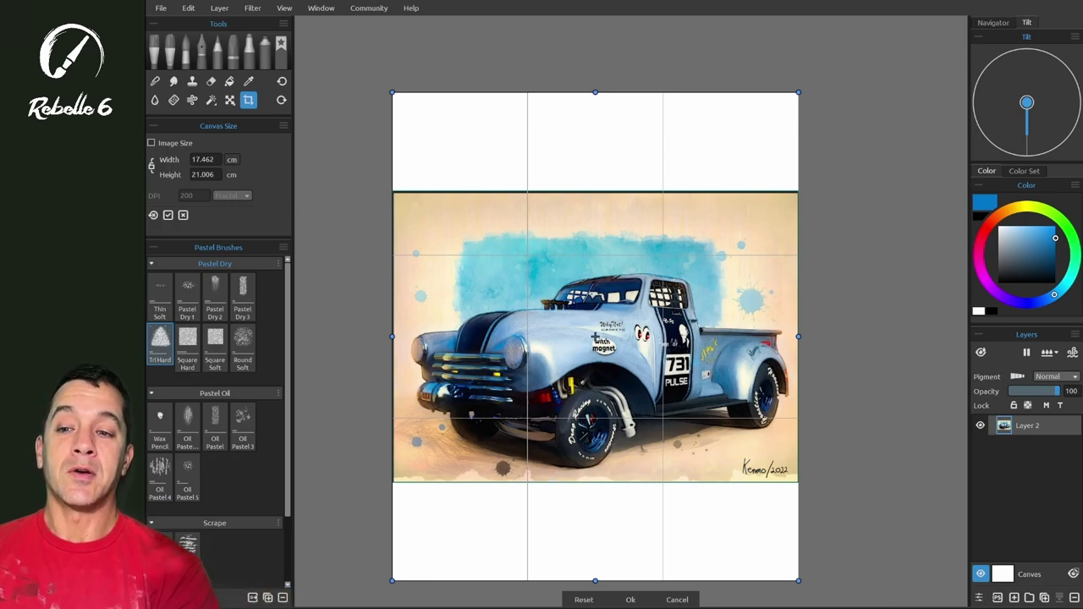
drag(595, 93, 596, 193)
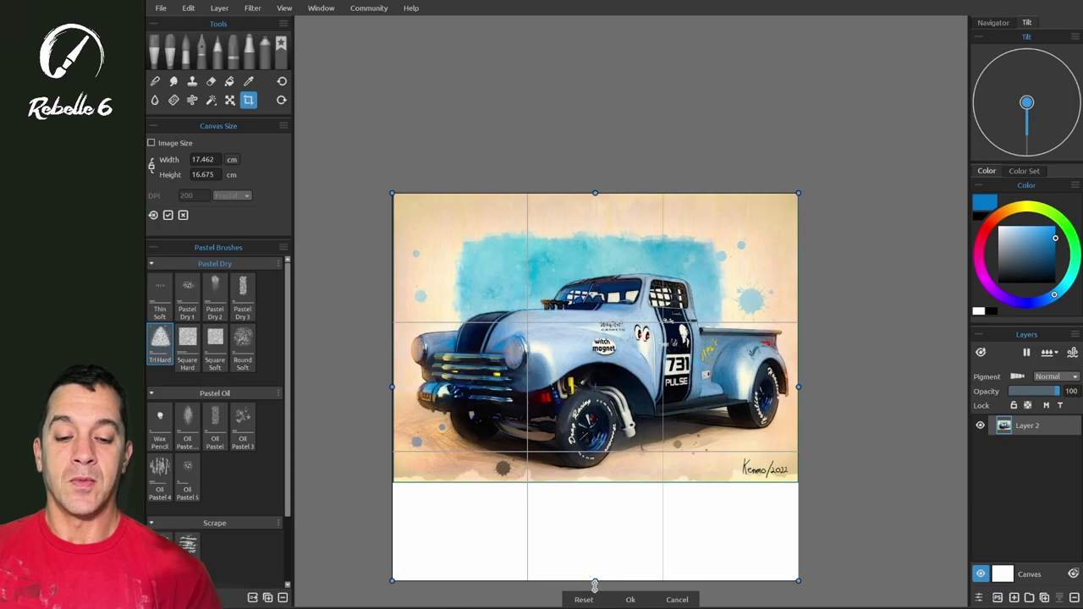
drag(595, 585, 596, 483)
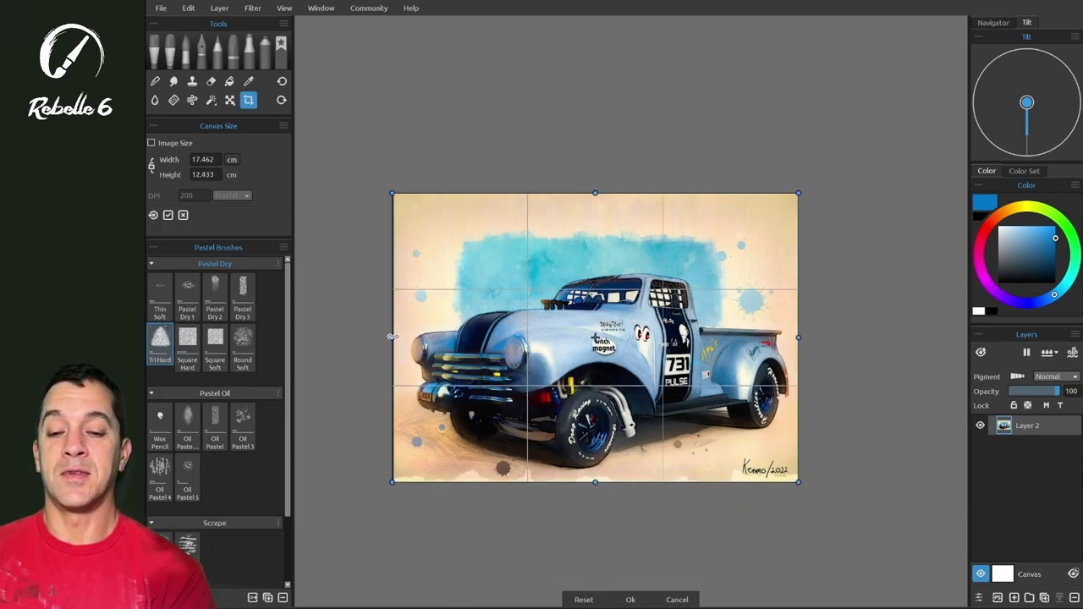
drag(392, 336, 391, 336)
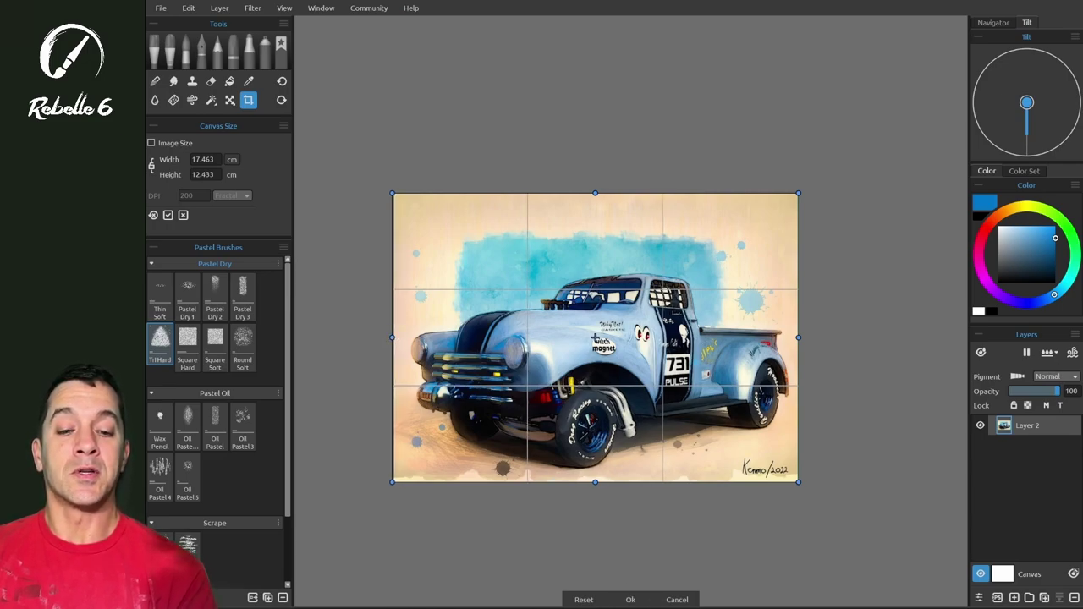
mouse_move(622, 332)
mouse_down()
mouse_move(571, 334)
mouse_move(608, 330)
mouse_up()
mouse_move(539, 350)
mouse_down()
mouse_move(609, 310)
mouse_move(490, 319)
mouse_move(551, 396)
mouse_move(571, 335)
mouse_move(535, 349)
mouse_up()
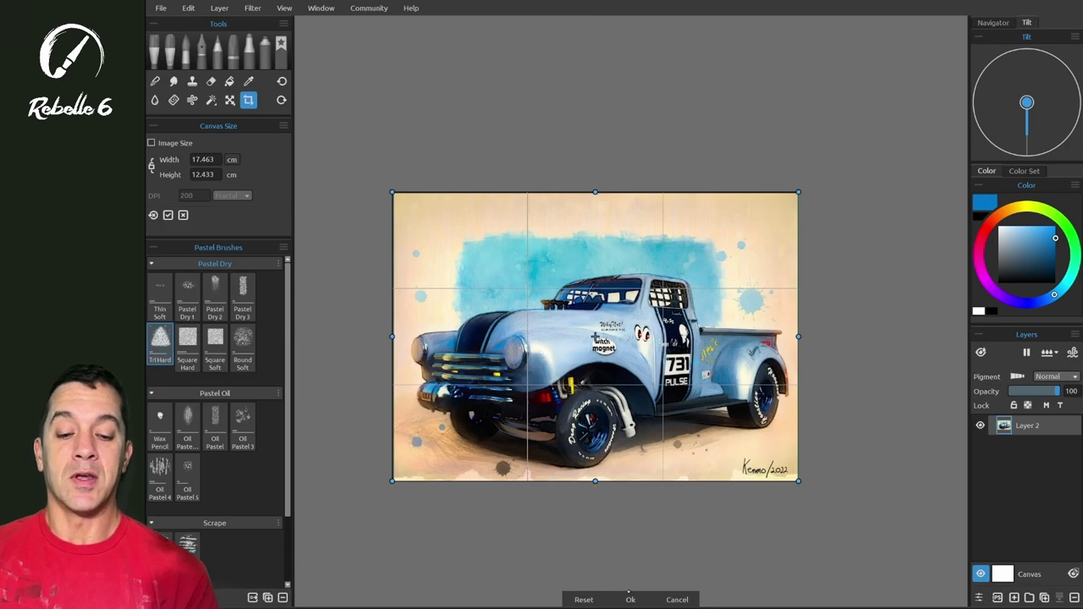
click(629, 595)
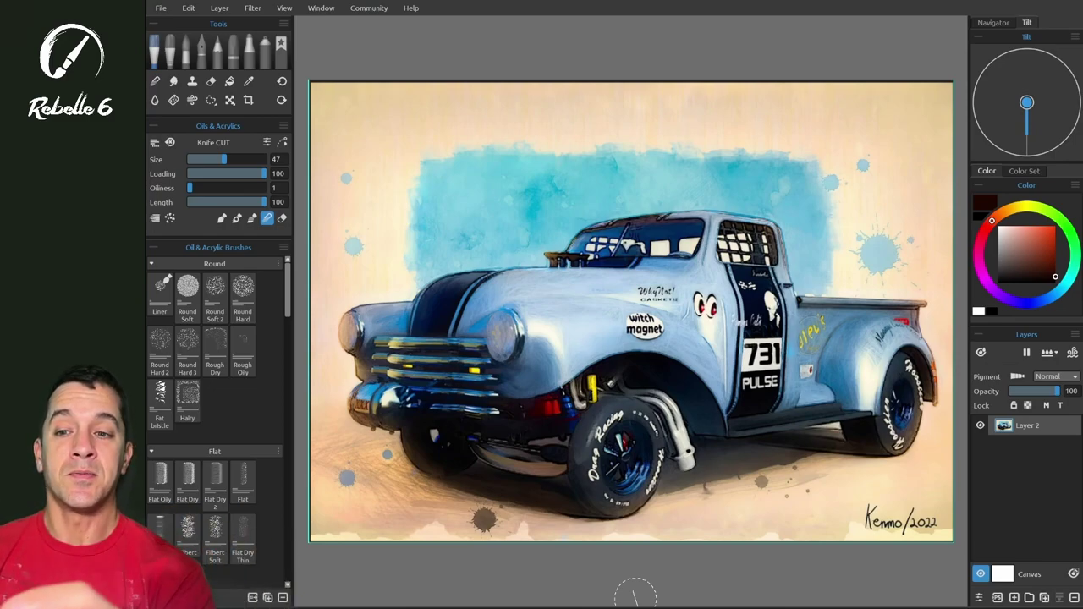
click(248, 100)
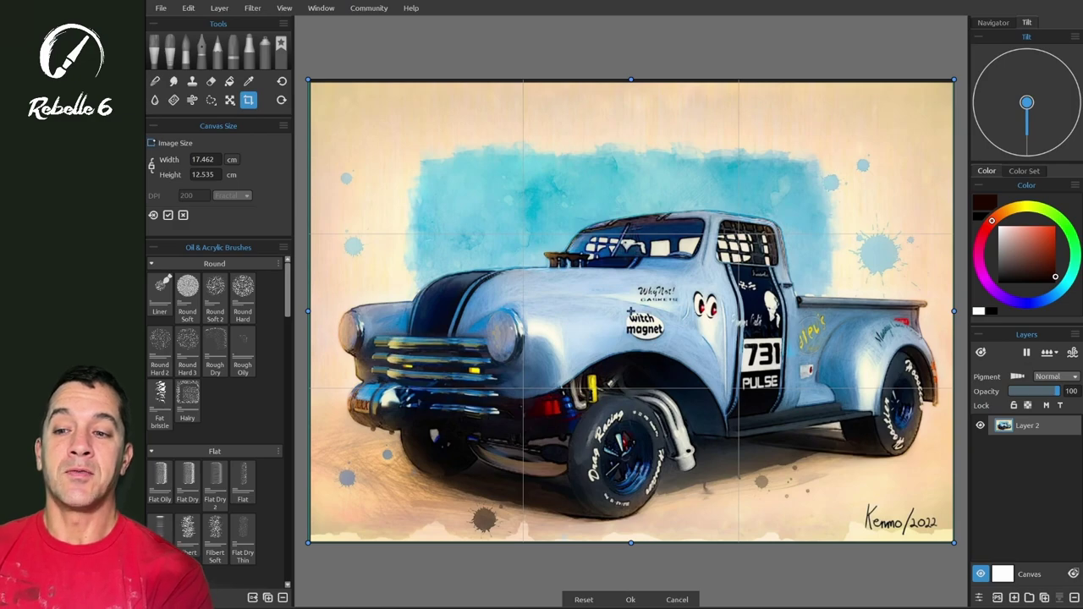
click(151, 143)
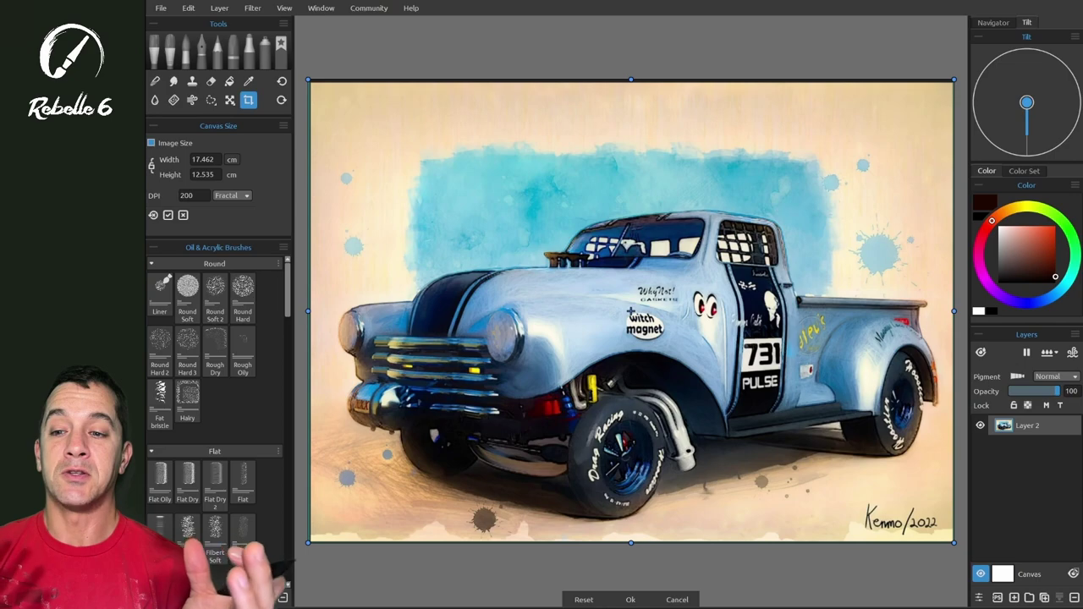
click(232, 159)
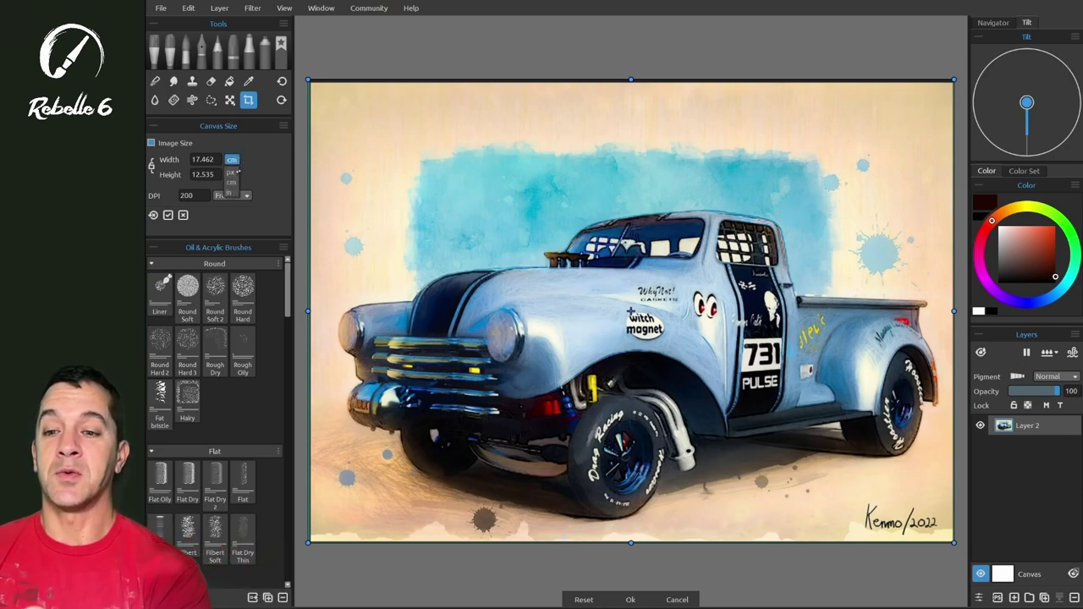
click(230, 172)
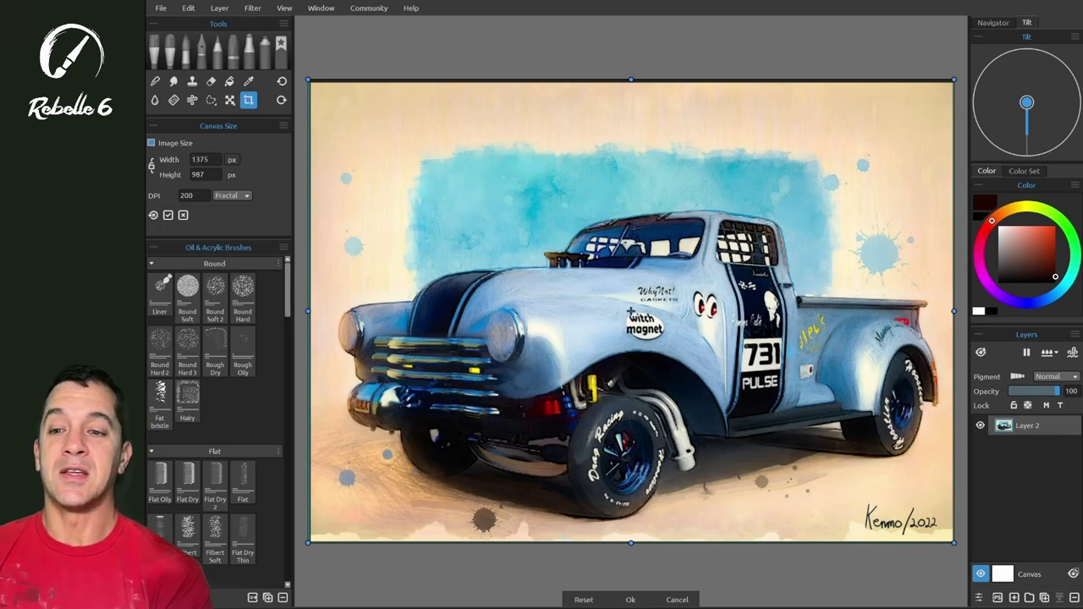
click(235, 194)
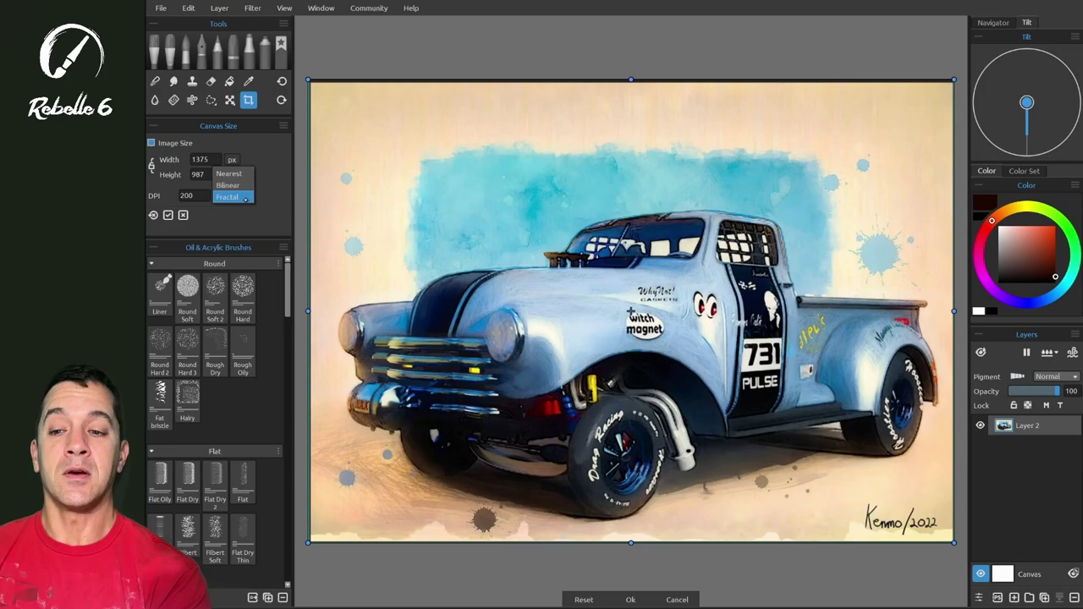
click(246, 197)
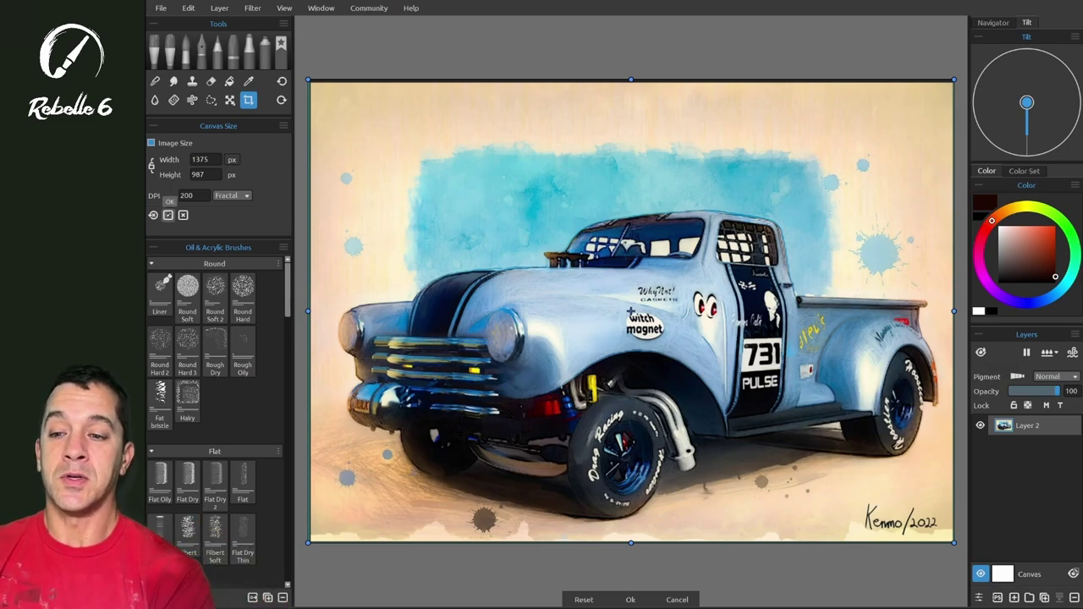
click(168, 215)
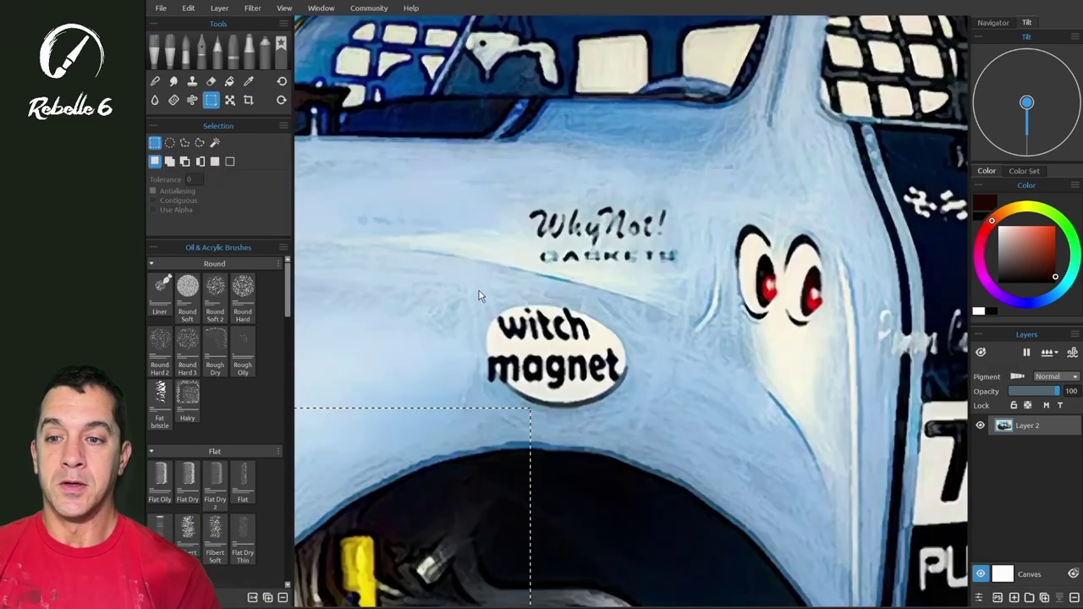
Select the witch magnet sign and scale it to 242 × 214 px with Bilinear resampling.
drag(466, 291, 656, 442)
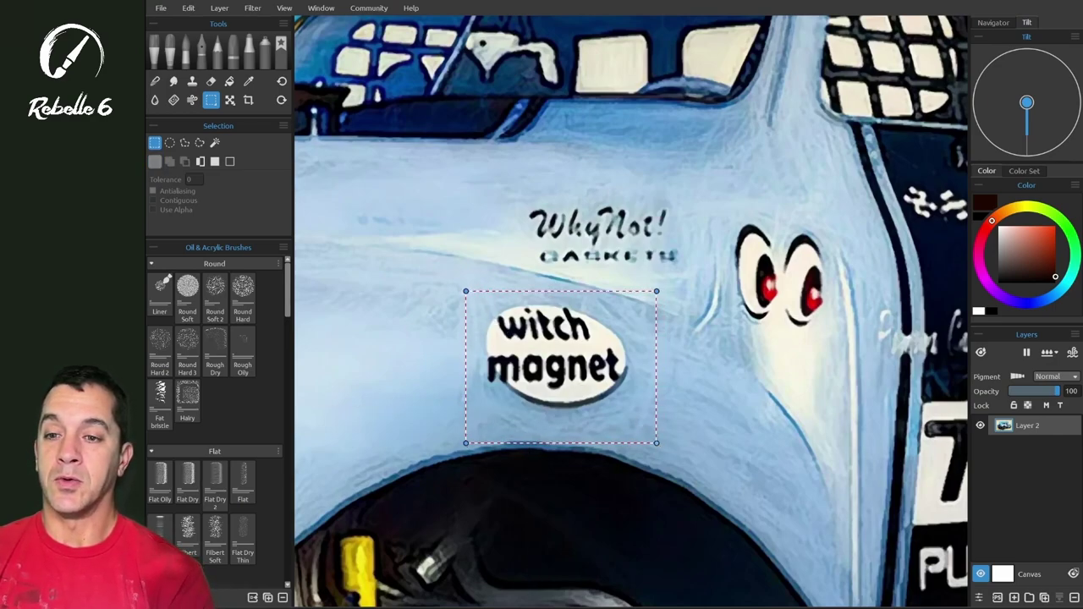
key(ctrl+t)
click(253, 195)
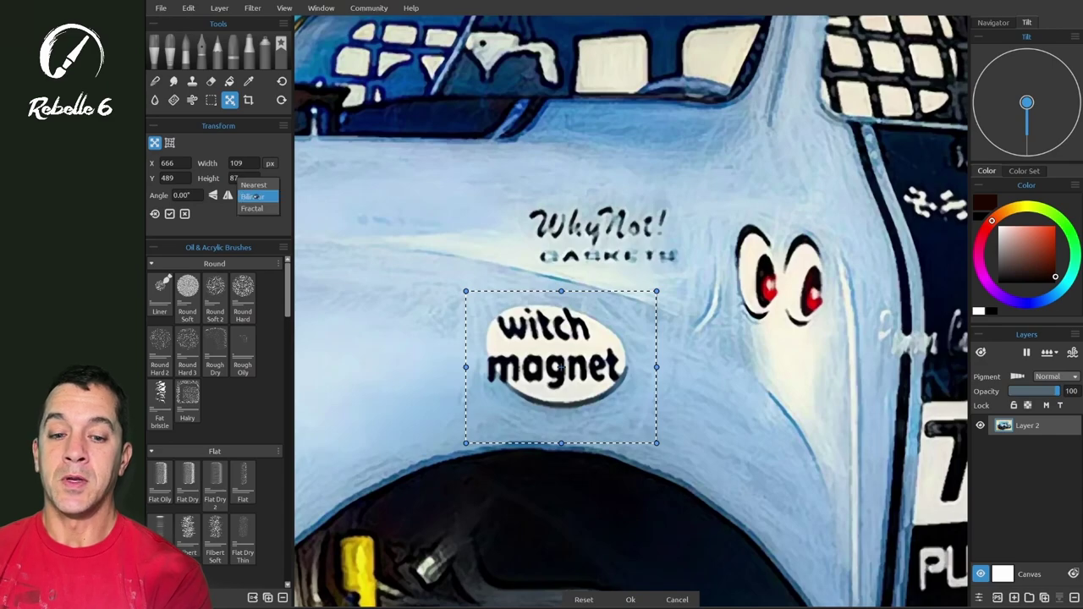
click(255, 196)
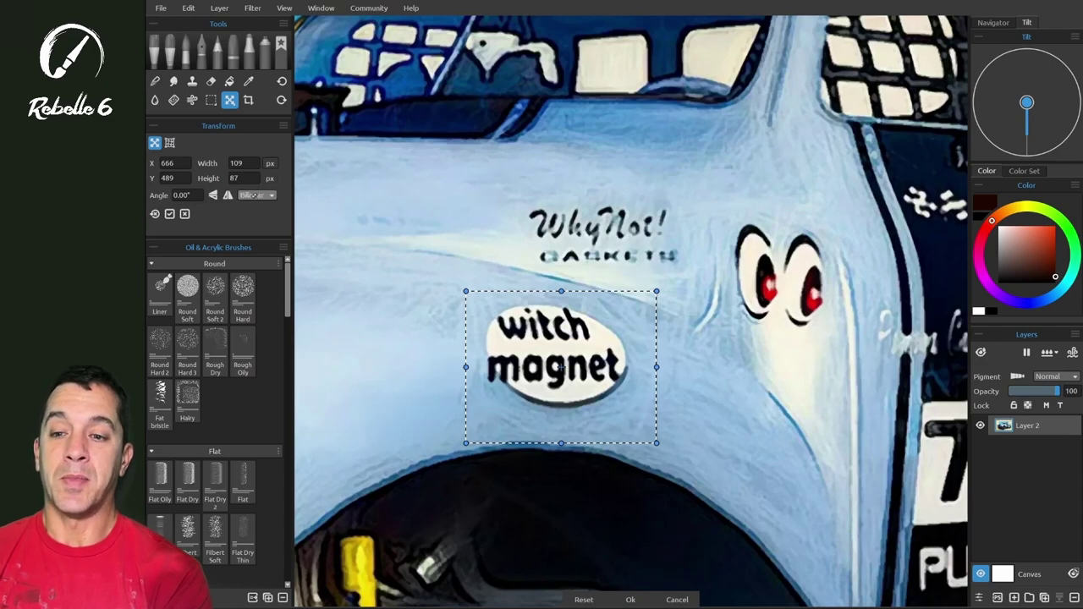
drag(658, 286, 848, 110)
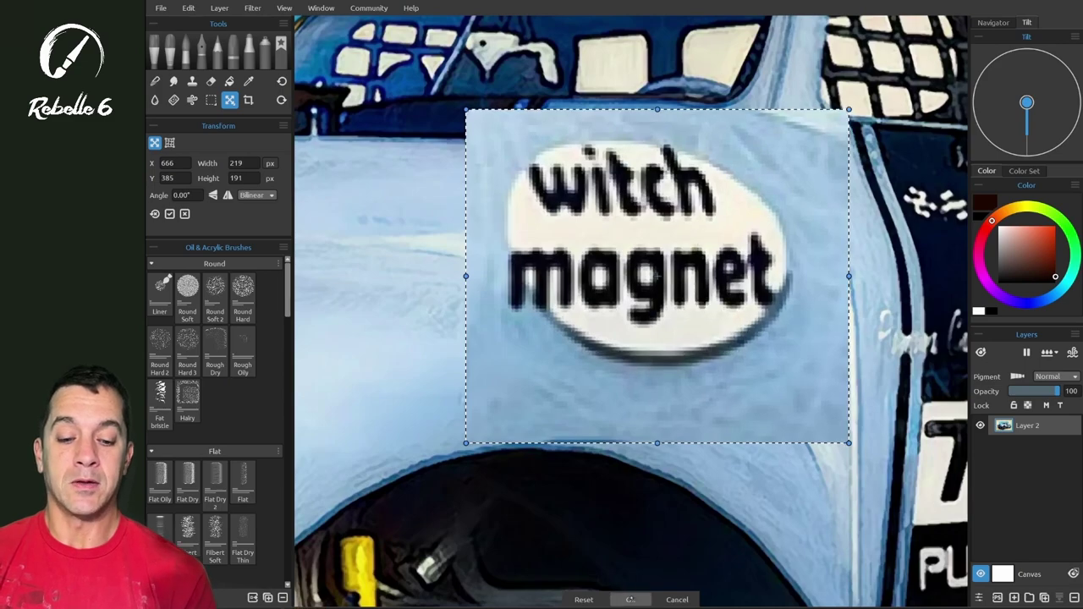
drag(849, 109, 888, 69)
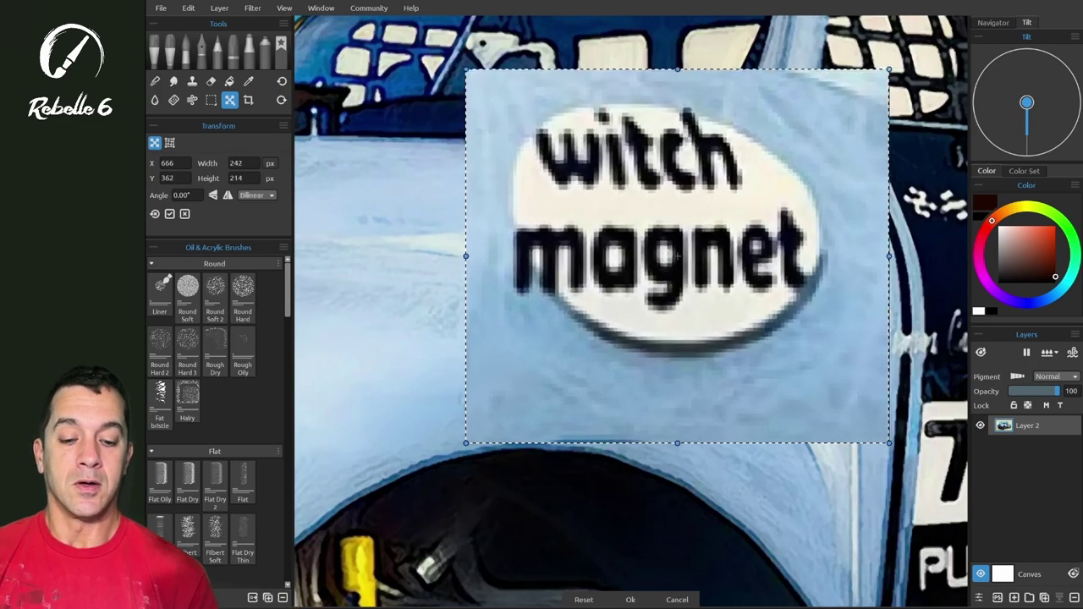
click(631, 599)
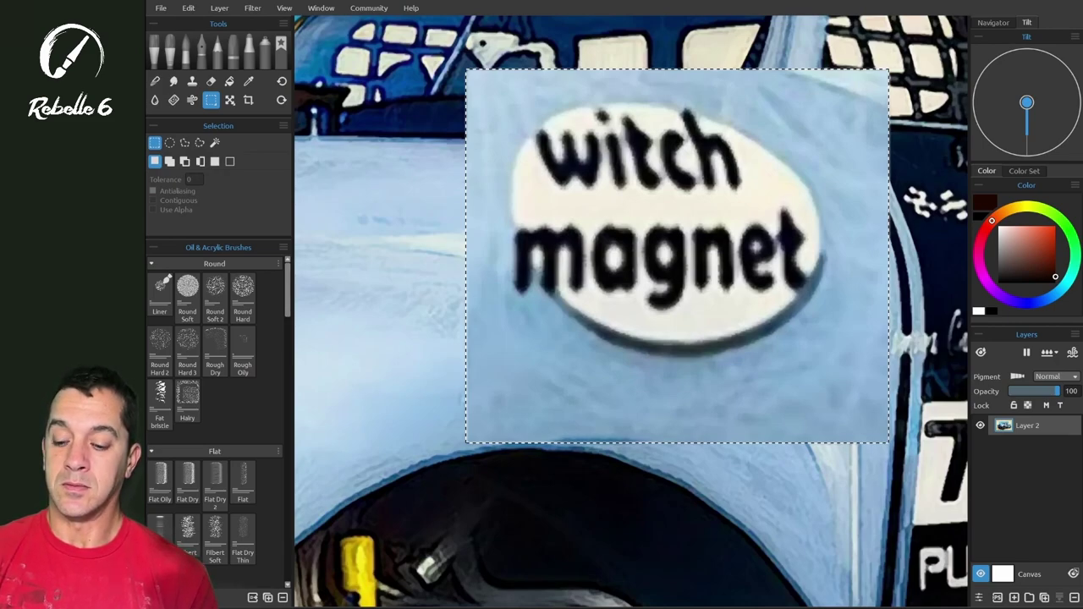
Copy and paste the enlarged sign onto a new layer, then undo the paste.
key(ctrl+c)
key(ctrl+v)
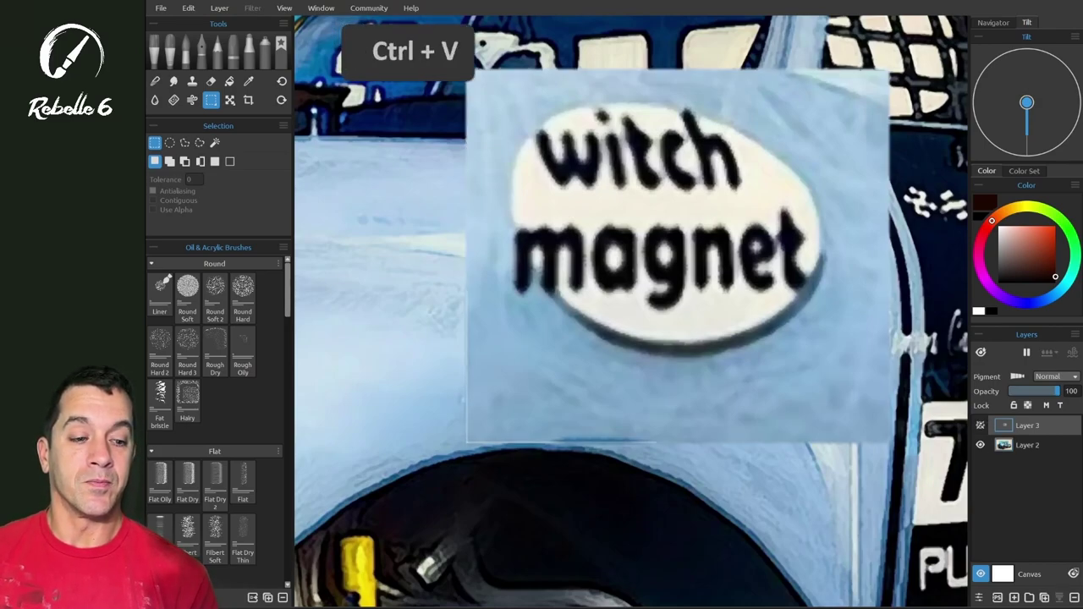
key(ctrl+c)
key(ctrl+z)
key(ctrl+z)
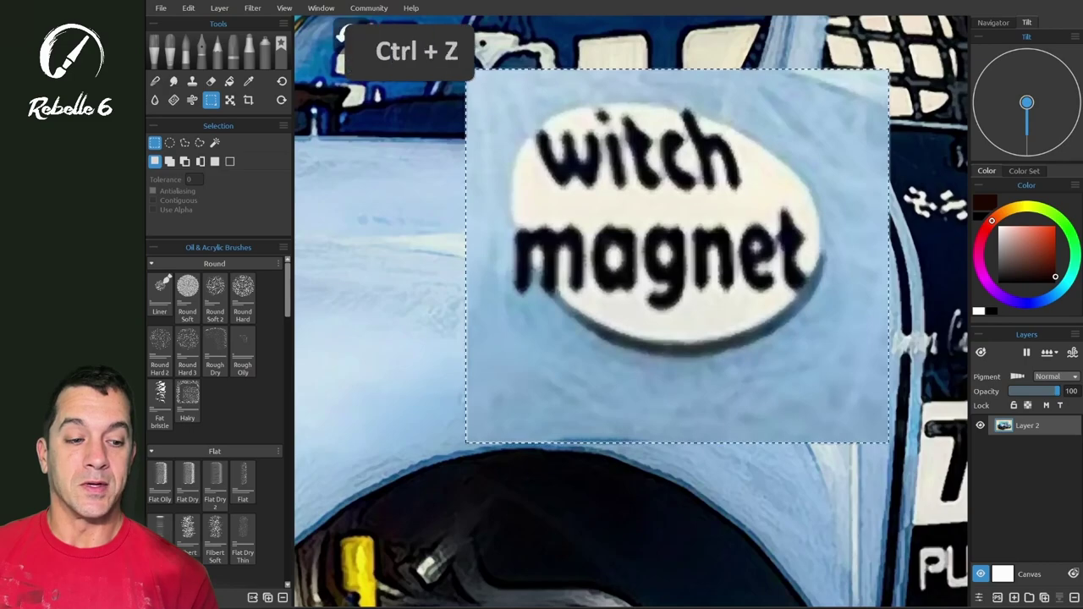
Scale the original sign past double size with Fractal and move it left beside the Bilinear copy.
drag(458, 284, 652, 445)
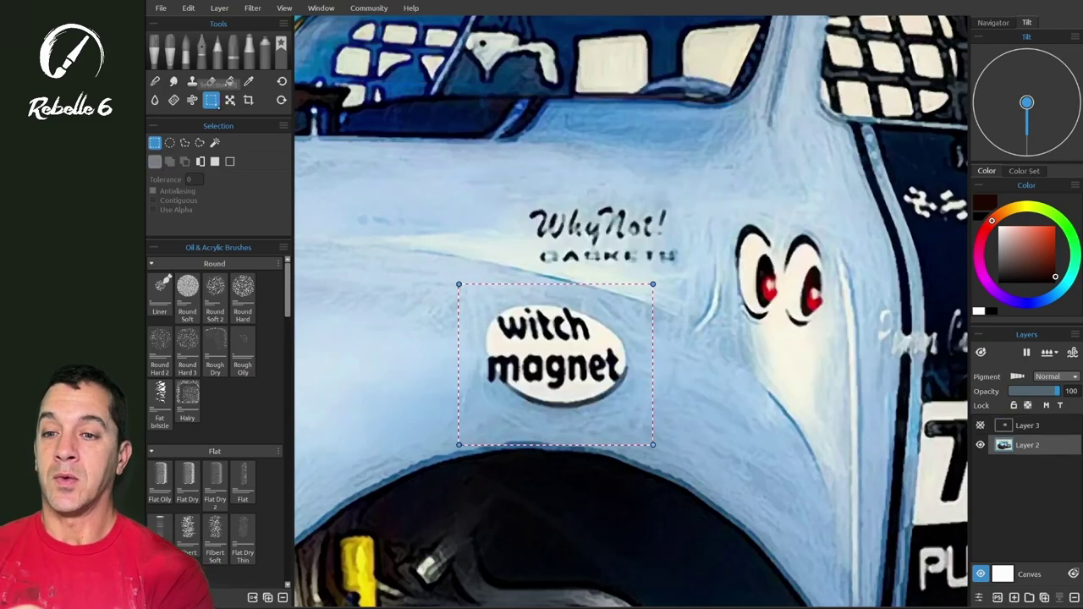
key(ctrl+t)
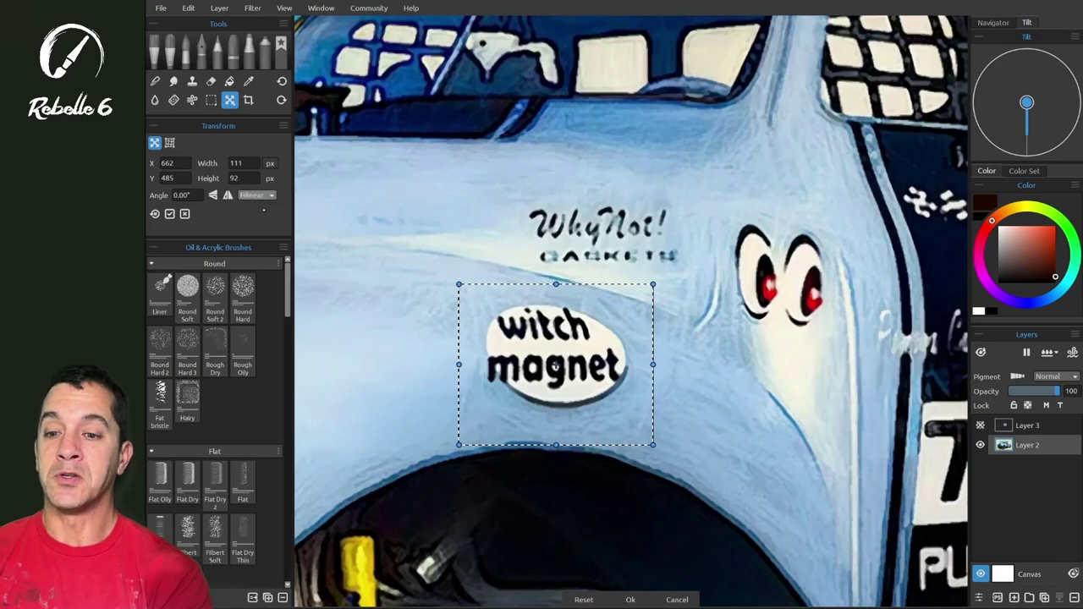
drag(652, 285, 894, 71)
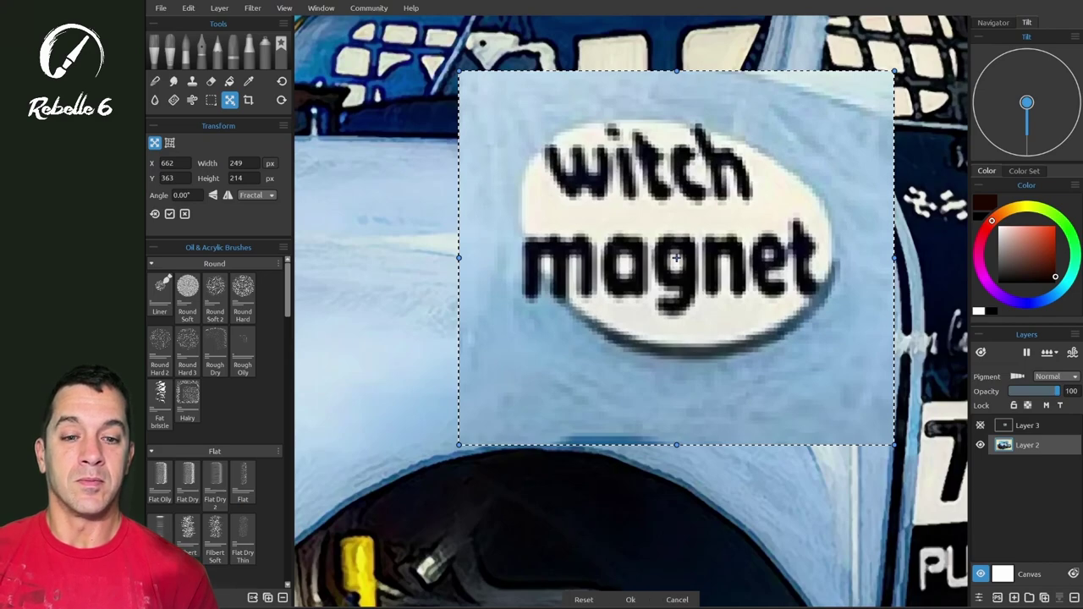
scroll(676, 258, down, 2)
drag(810, 306, 539, 311)
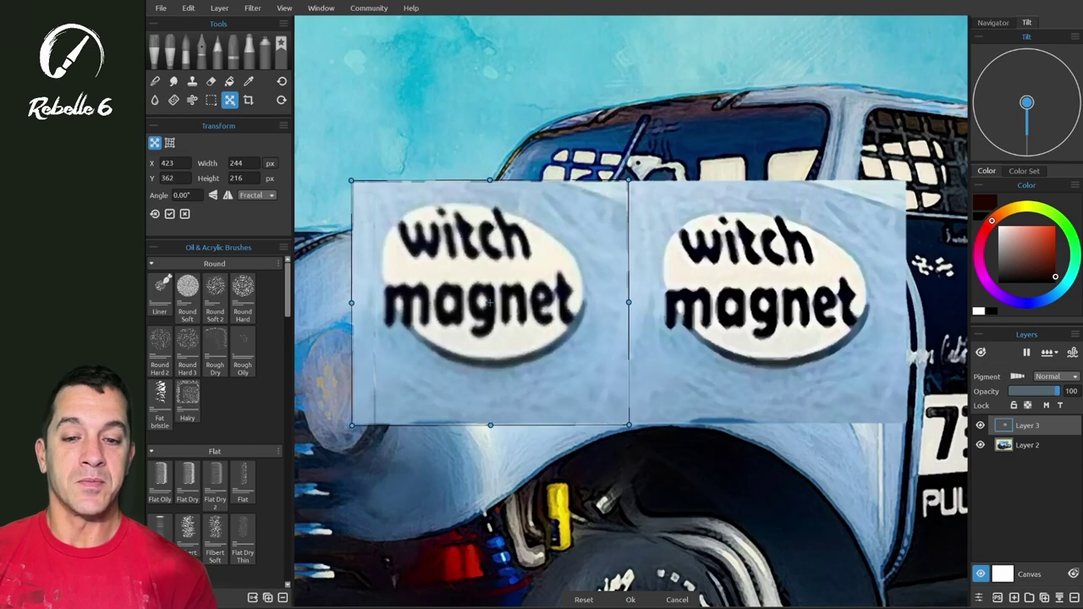
key(Return)
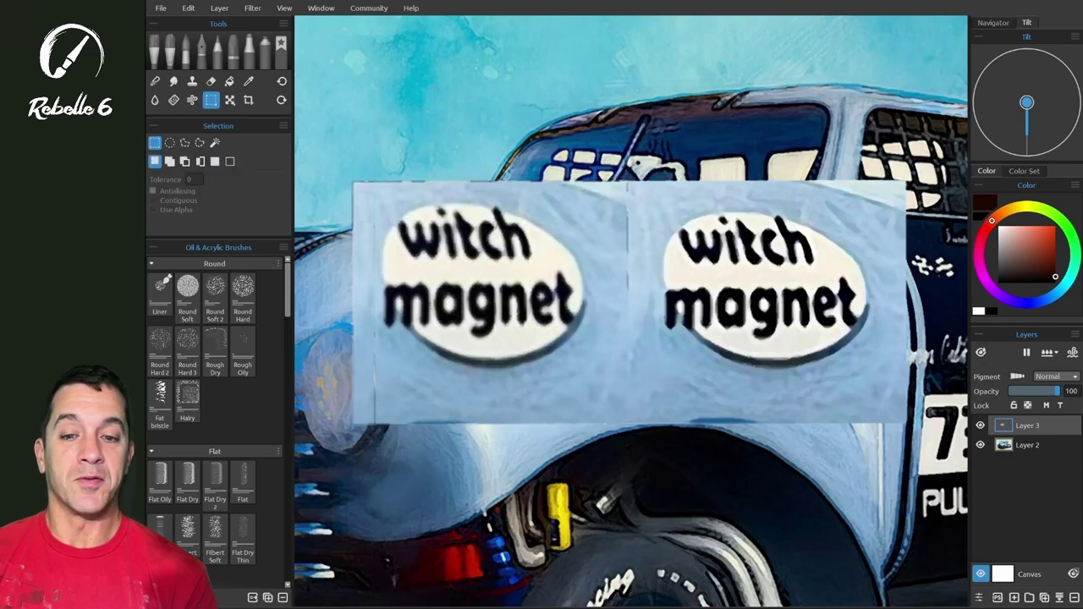
scroll(538, 379, up, 1)
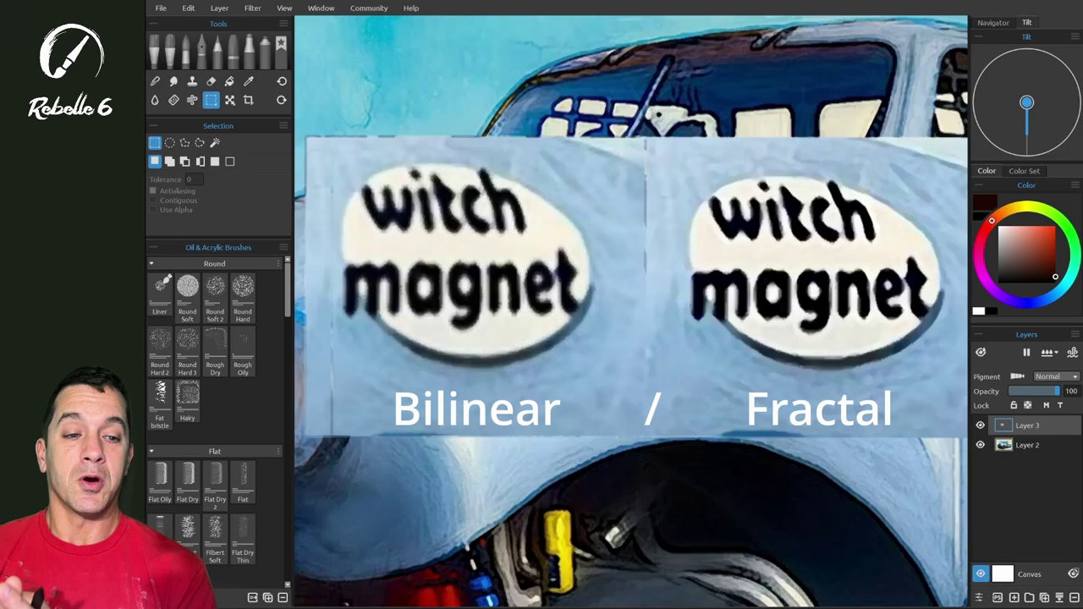
scroll(631, 313, down, 5)
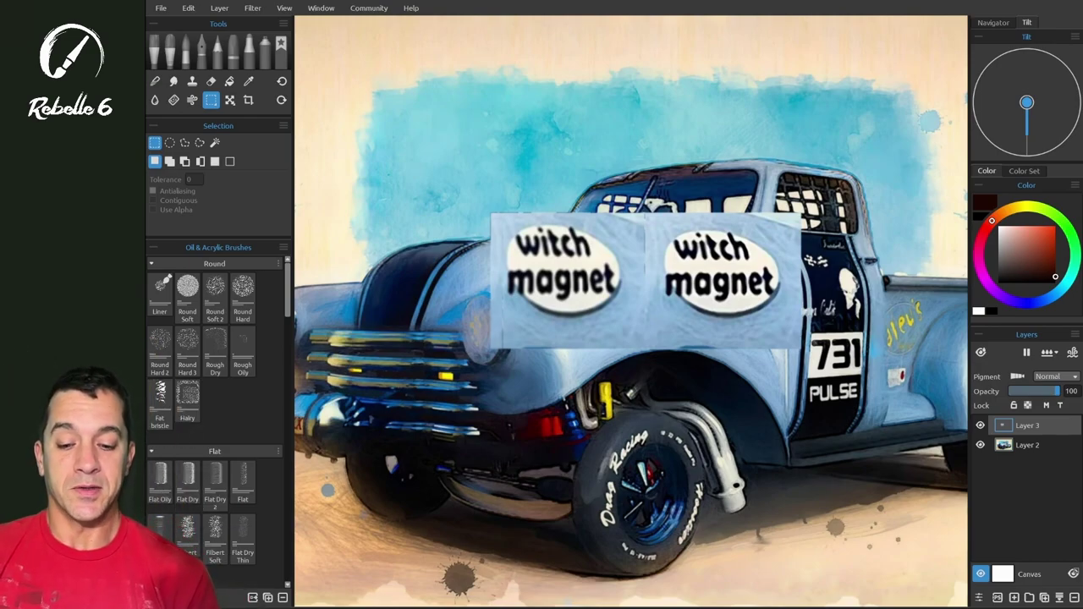
Screenshot a small folder icon and paste it onto the blank canvas as Layer 3.
key(shift+super+s)
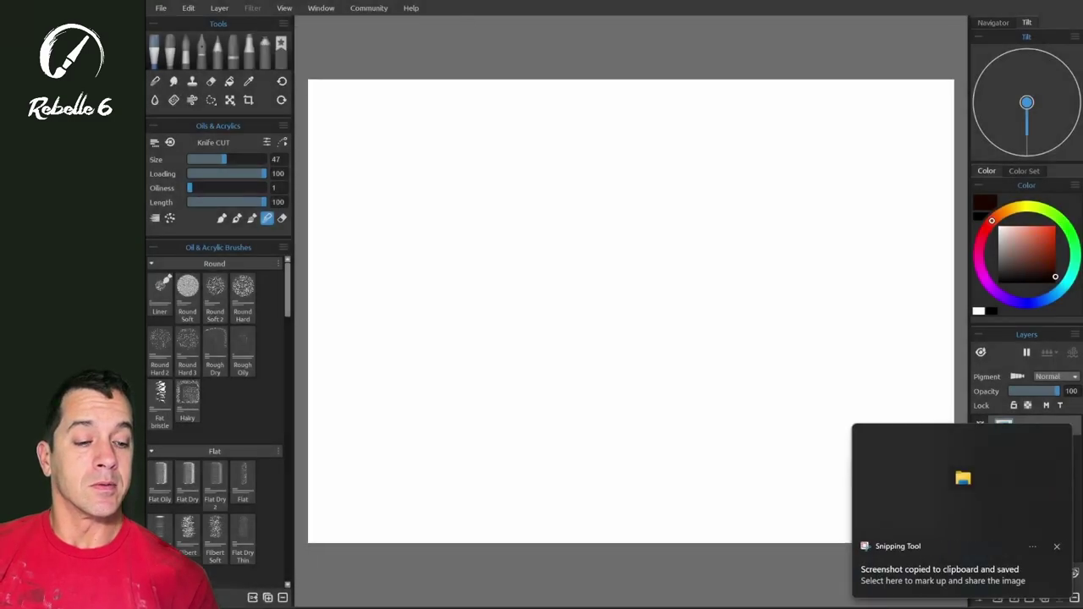
click(1057, 545)
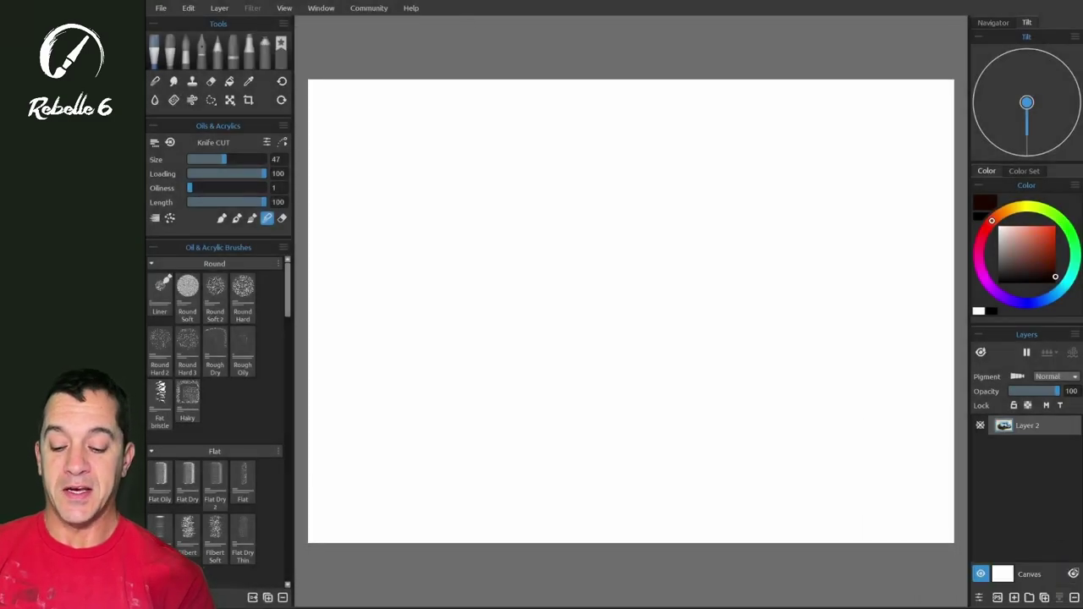
key(ctrl+v)
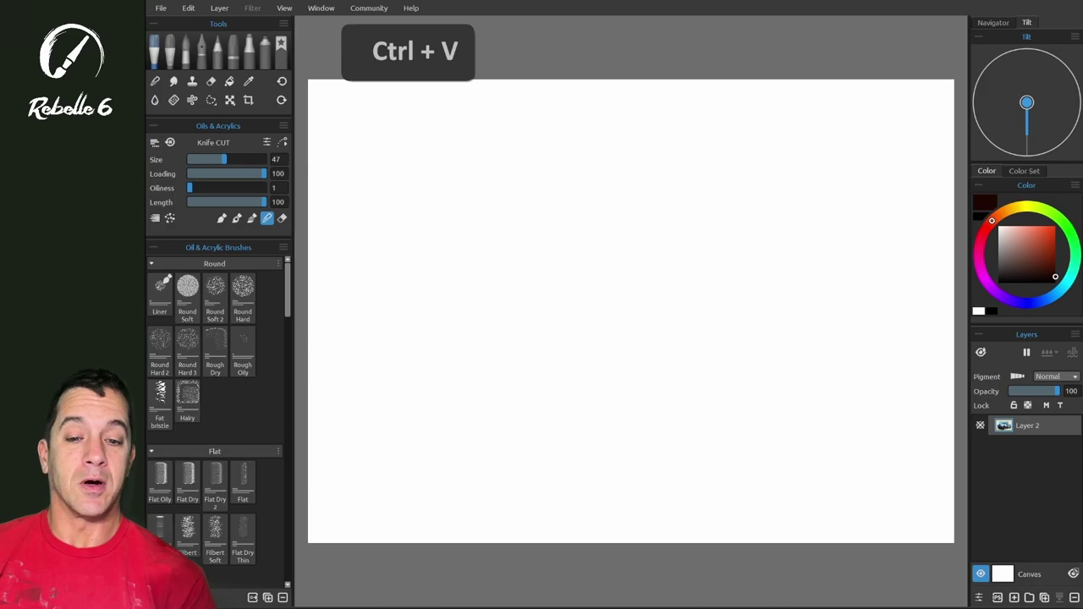
key(ctrl+v)
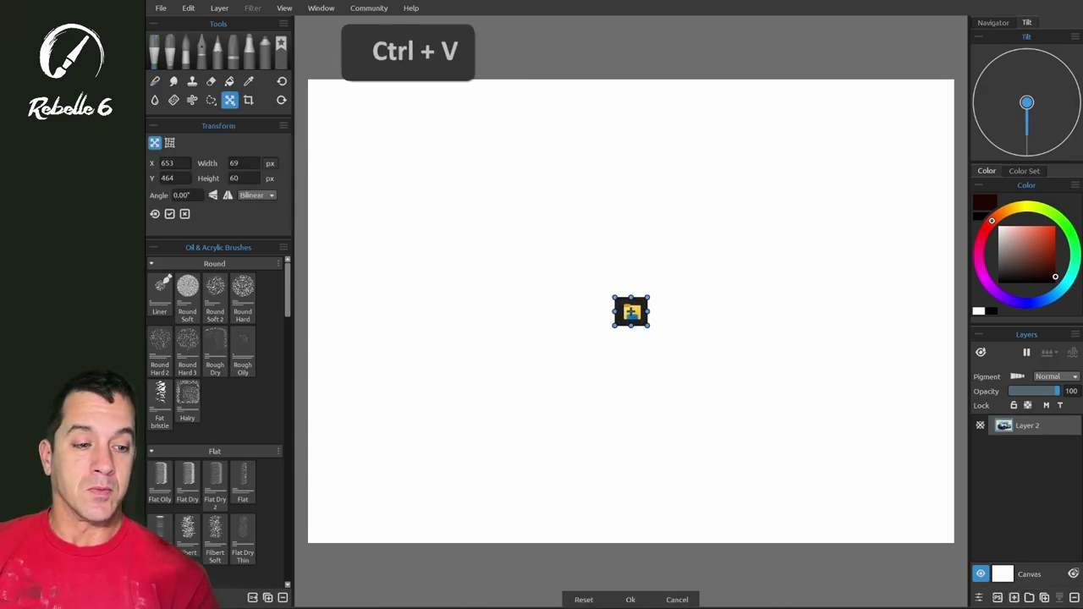
click(630, 599)
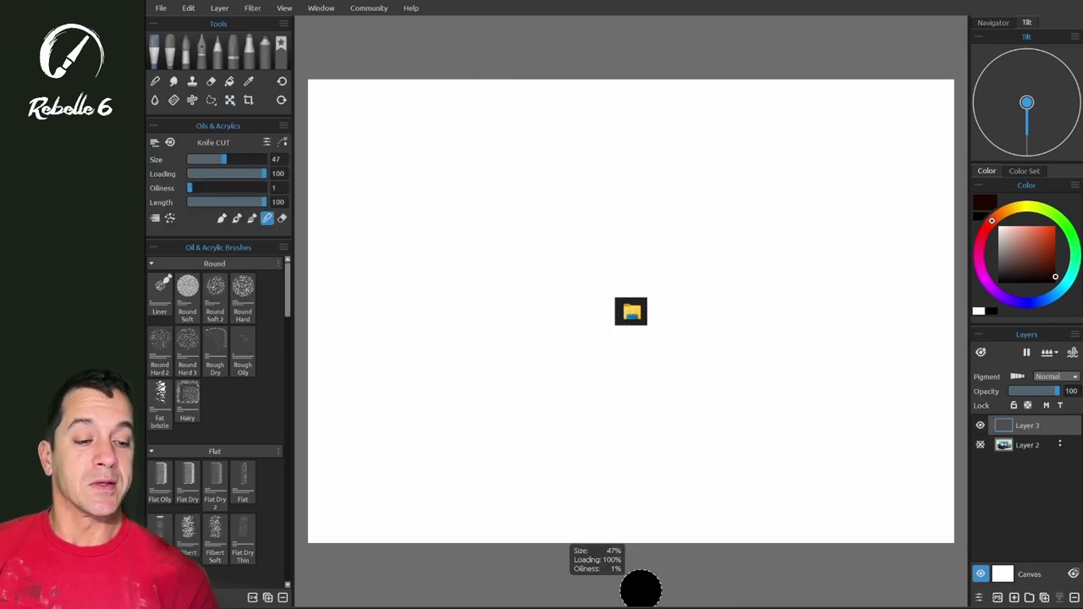
Duplicate the folder icon's layer, undoing the extra copy.
click(1044, 597)
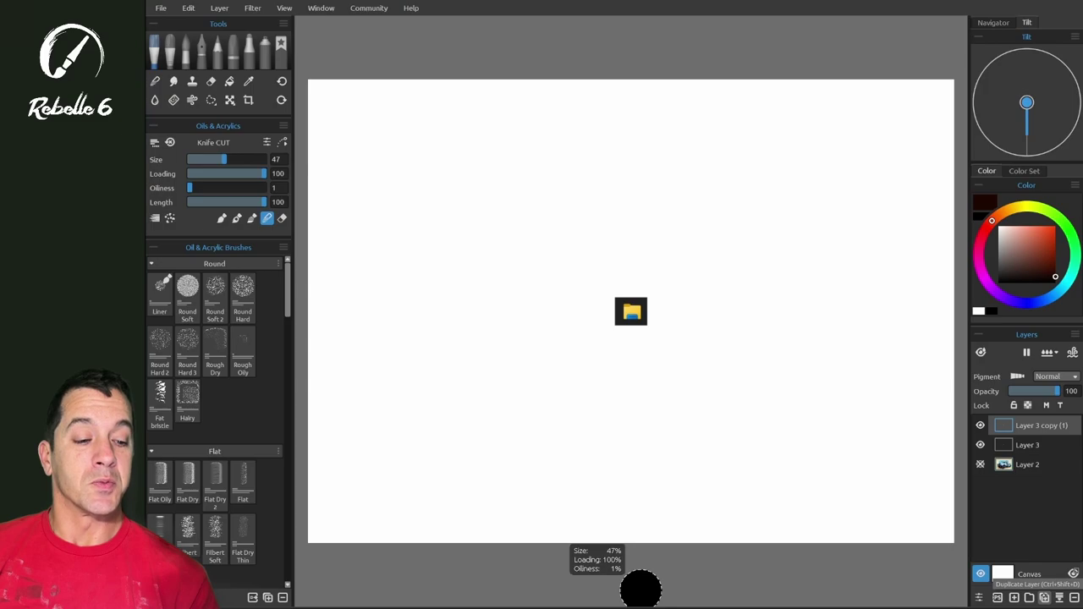
click(1044, 597)
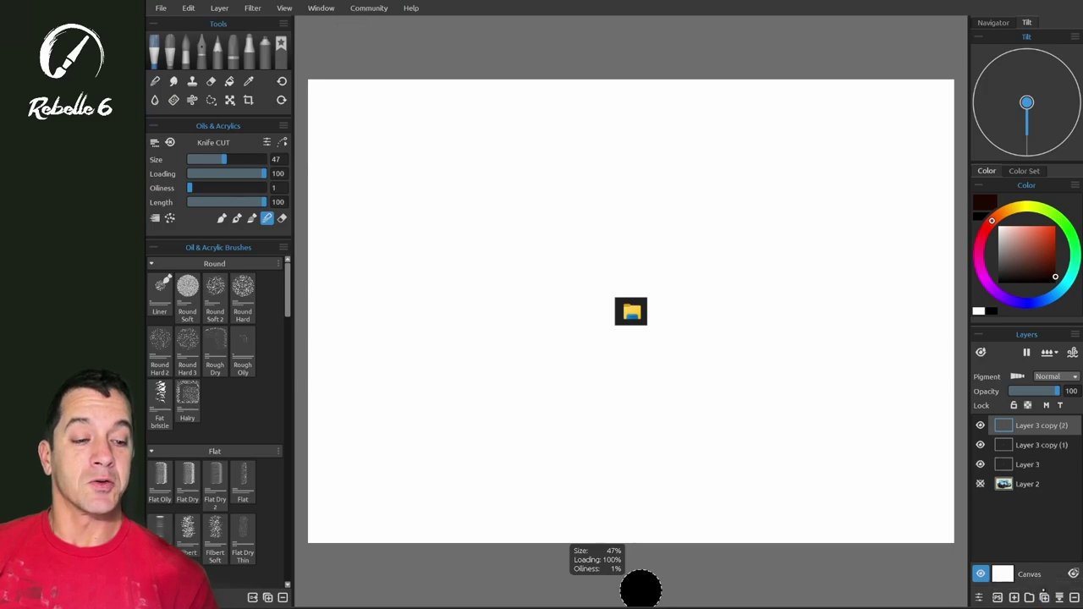
key(t)
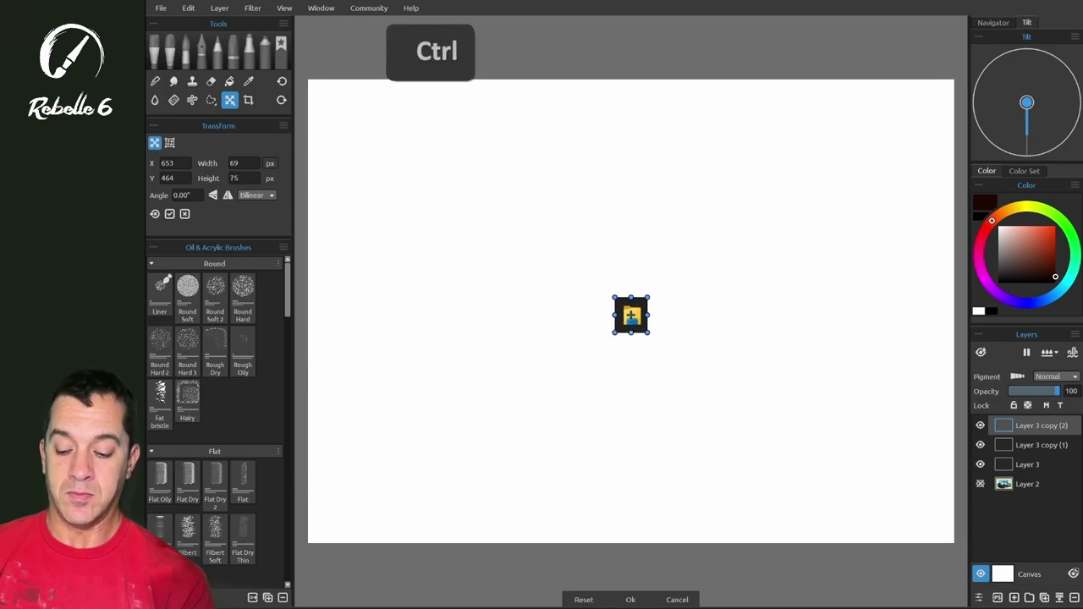
key(ctrl+z)
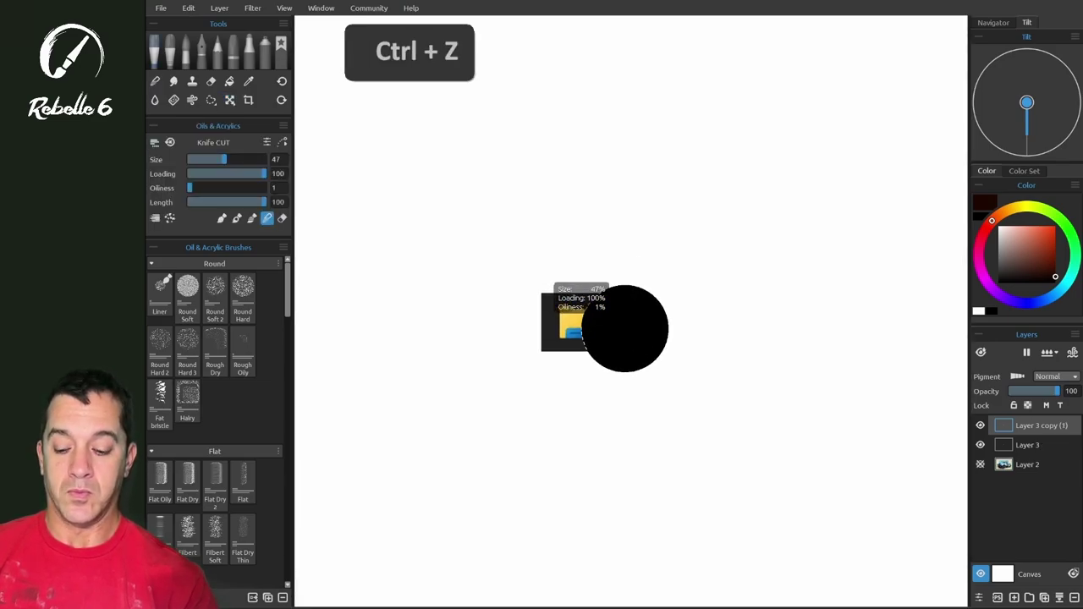
key(ctrl)
Move one folder copy to the lower left, then duplicate again for the right-hand copy.
key(t)
mouse_move(574, 334)
mouse_down()
mouse_move(392, 420)
mouse_move(347, 420)
mouse_move(801, 430)
mouse_up()
key(ctrl+j)
click(631, 597)
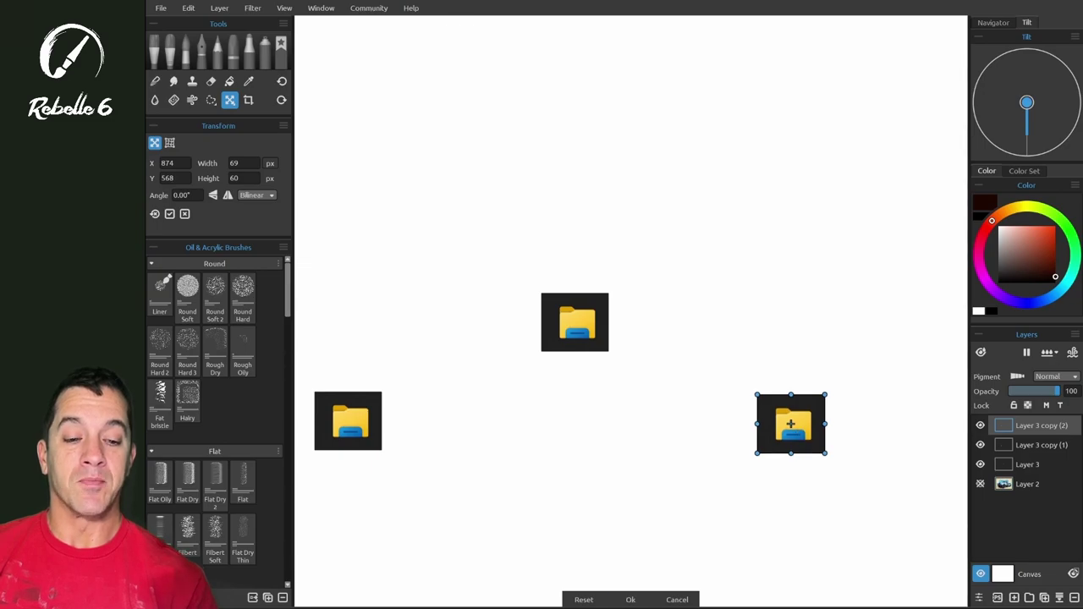
scroll(634, 575, down, 2)
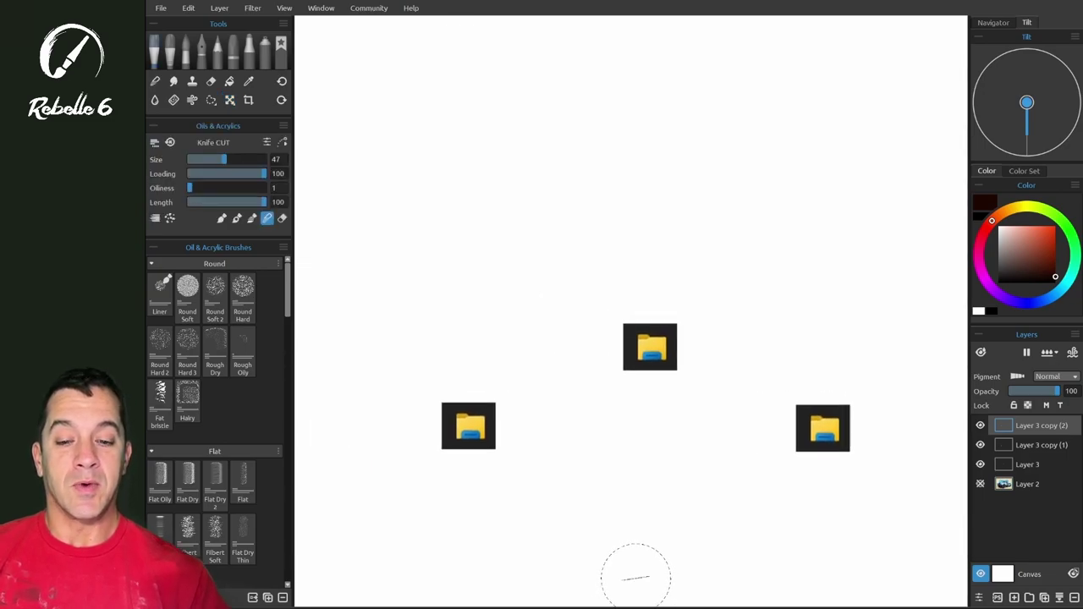
scroll(635, 576, down, 4)
key(ctrl+shift+z)
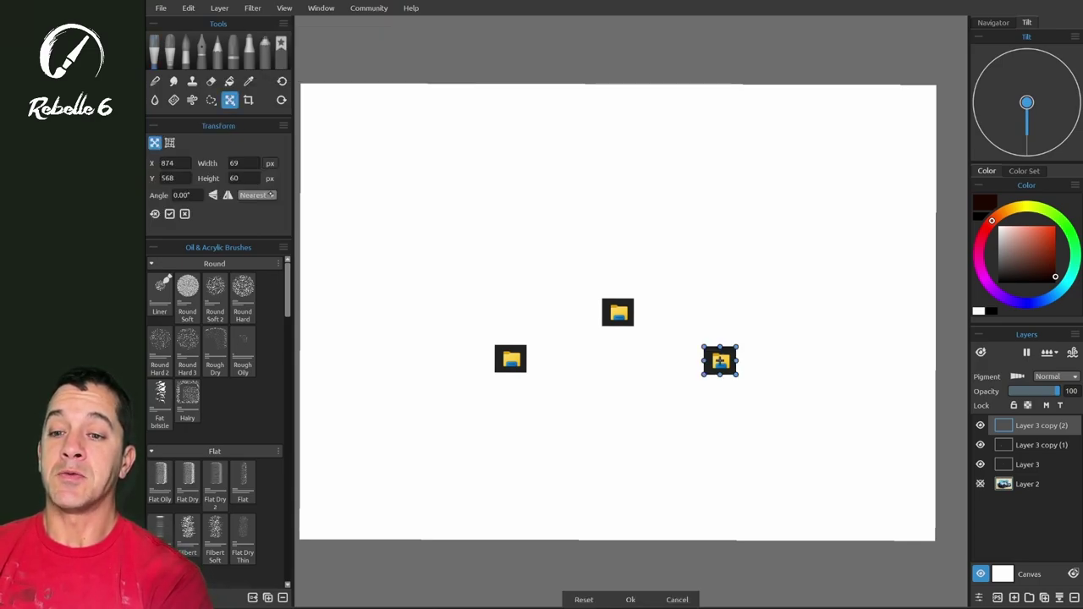
Scale the right-hand folder icon to 376 × 332 px using Nearest resampling.
click(271, 195)
click(270, 195)
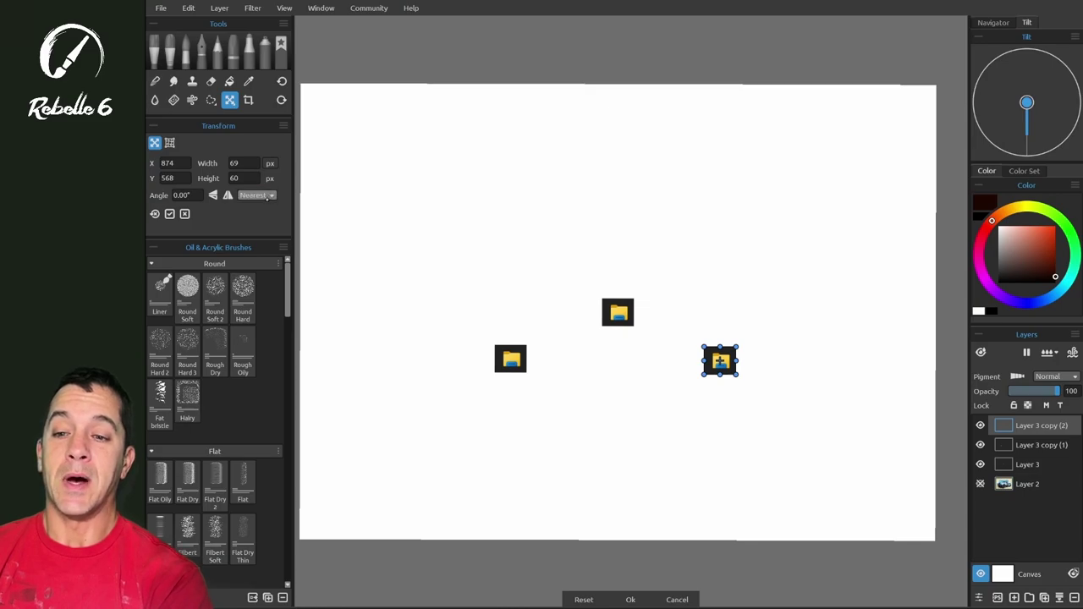
drag(735, 347, 877, 219)
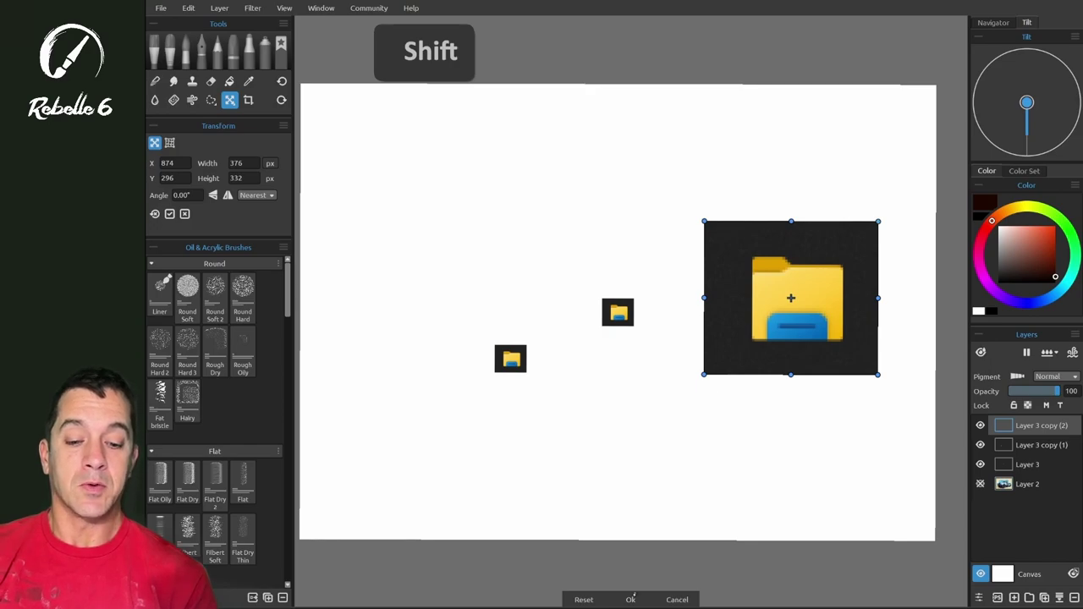
click(630, 599)
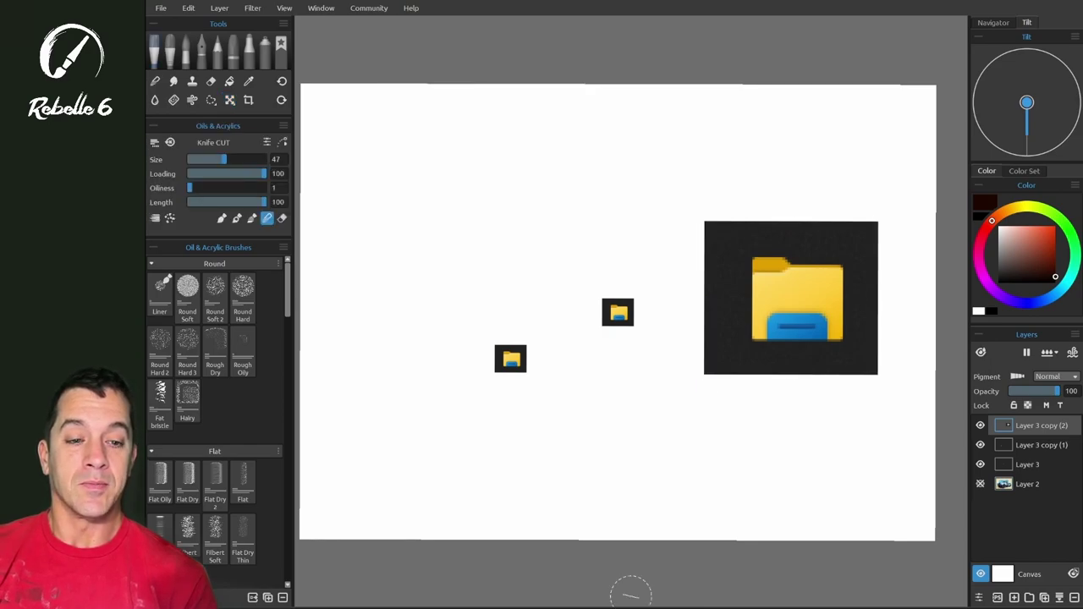
scroll(631, 592, up, 5)
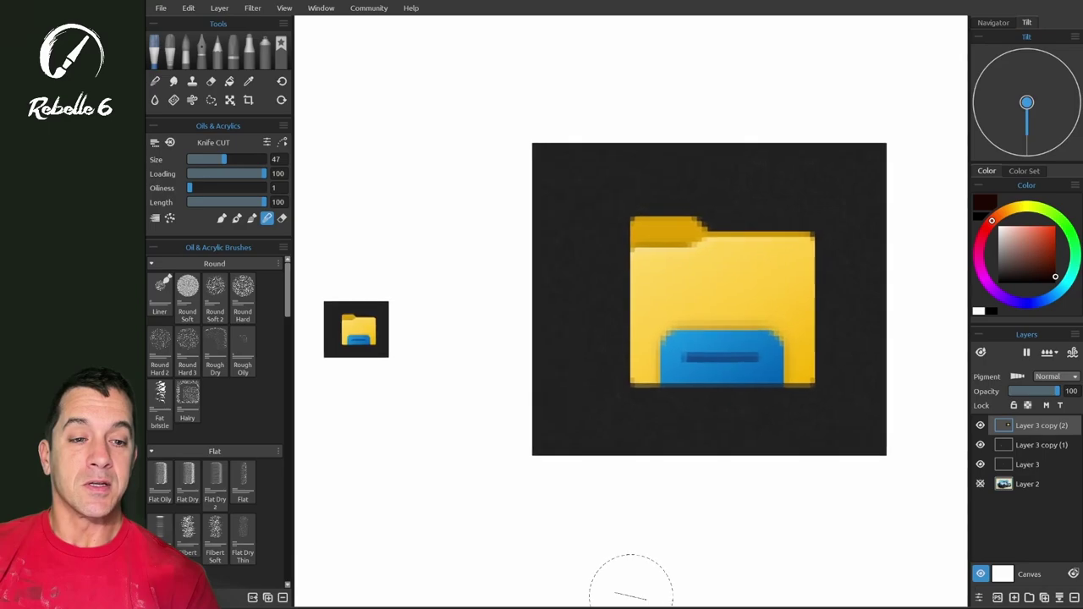
scroll(630, 586, down, 1)
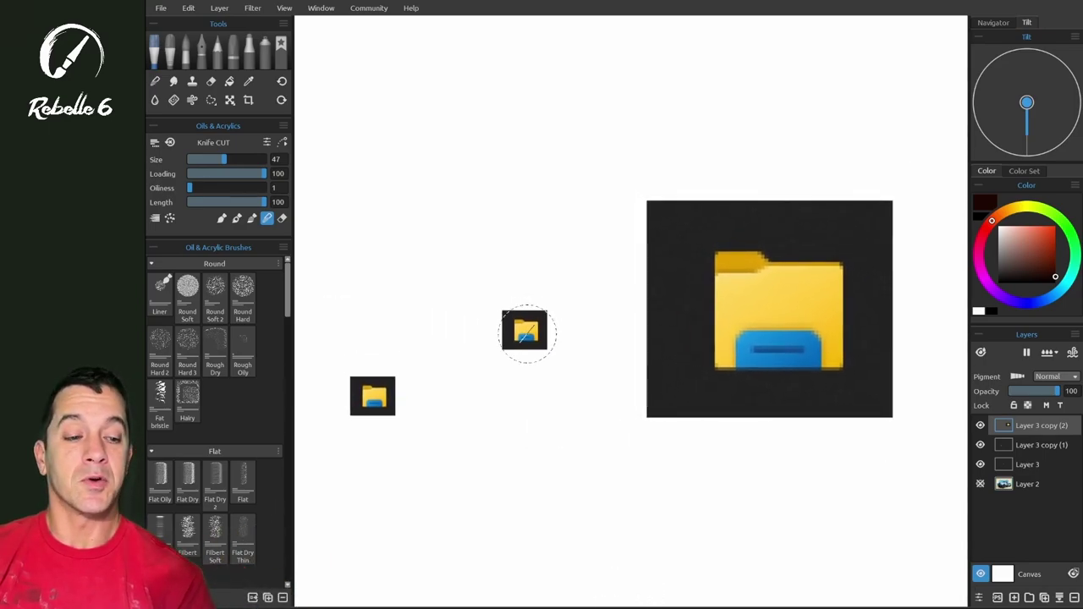
Enlarge the centre folder icon to about 378 × 334 px with Bilinear resampling.
key(alt+bracketleft)
key(alt+bracketleft)
key(t)
drag(548, 310, 645, 229)
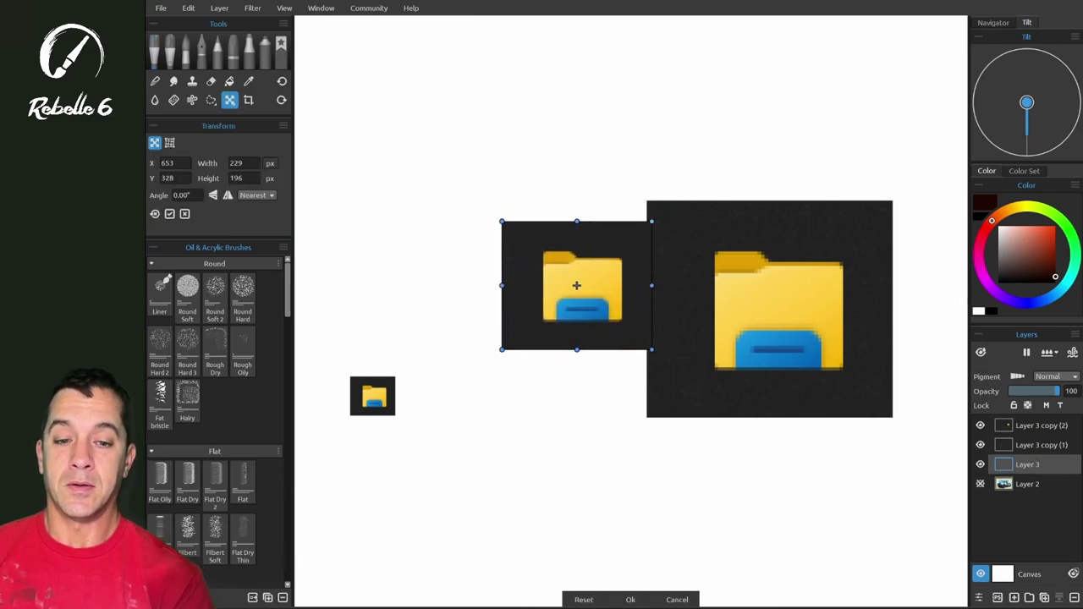
click(254, 195)
click(259, 209)
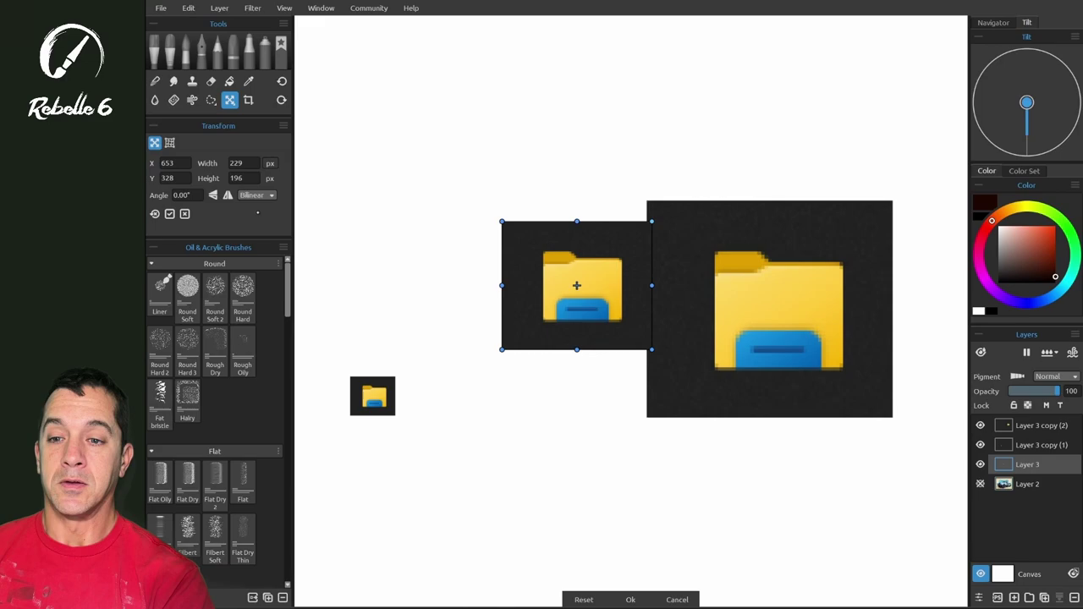
drag(502, 222, 393, 129)
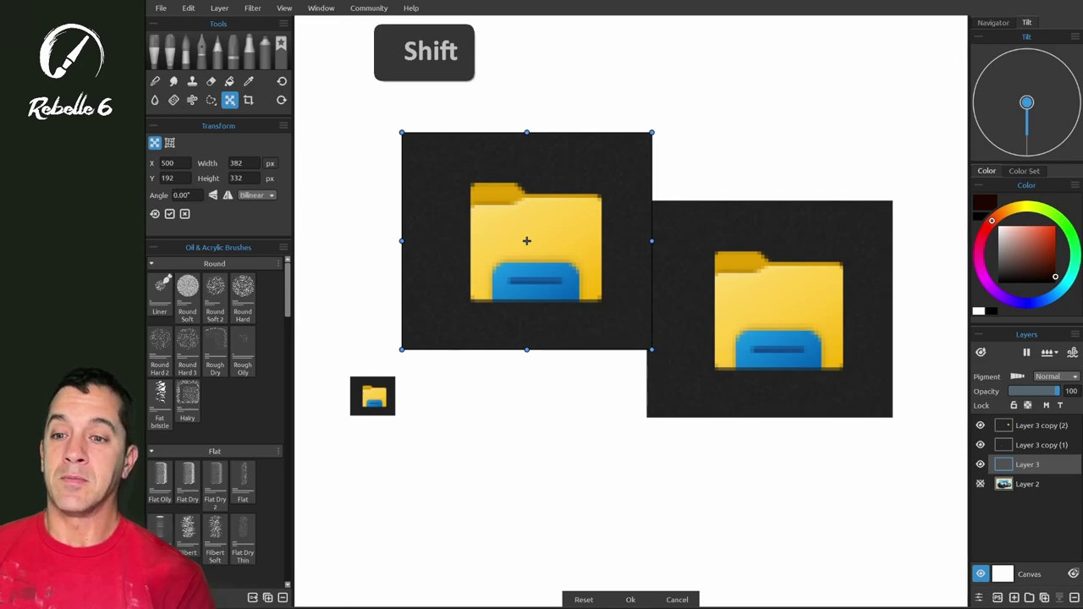
drag(652, 349, 645, 346)
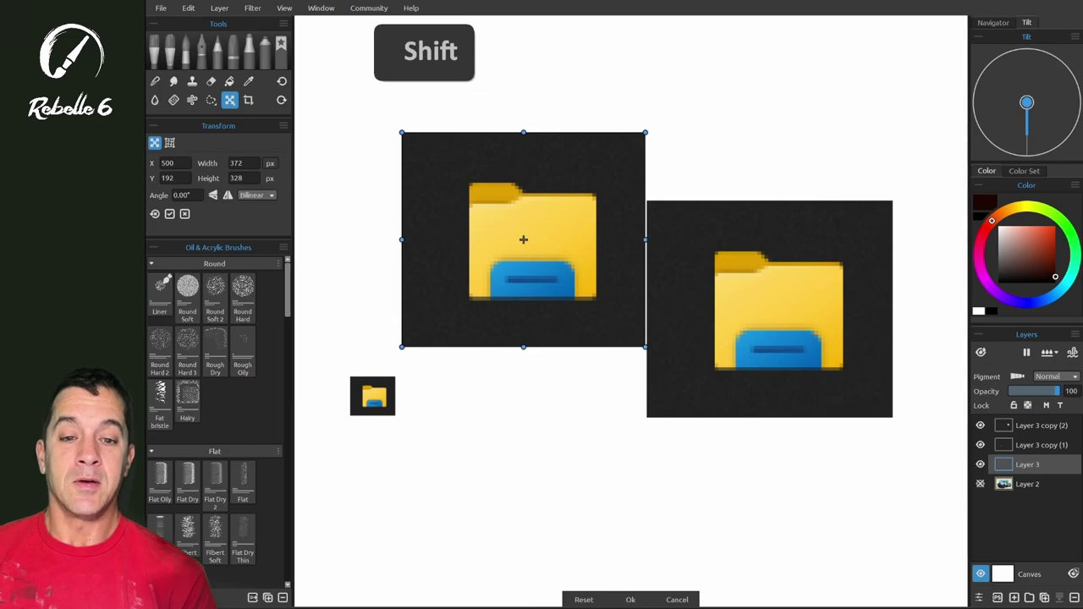
click(630, 599)
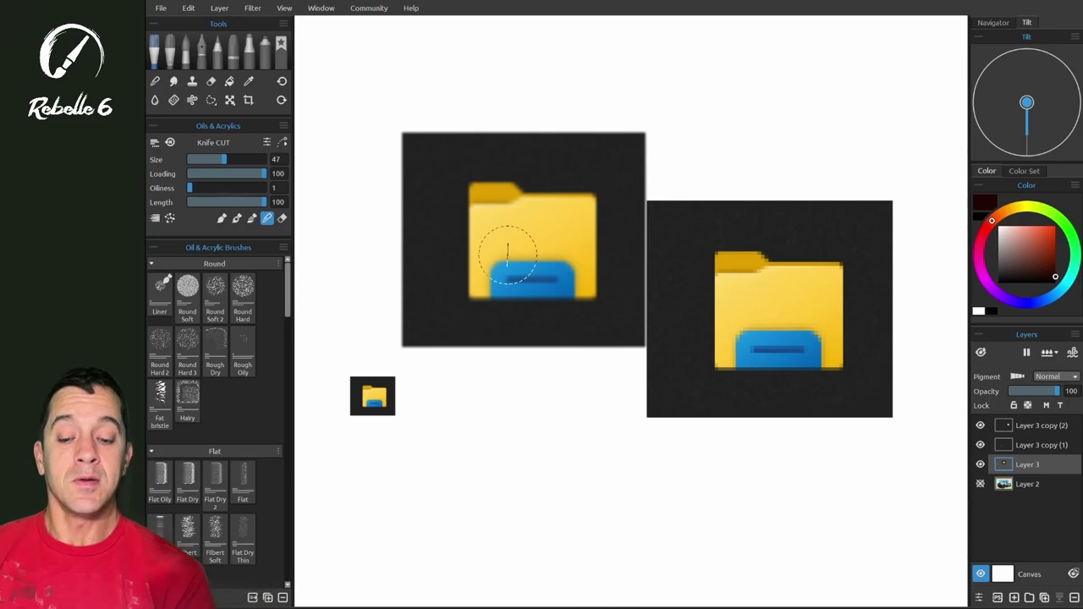
Move the blurry Bilinear icon beside the pixelated Nearest icon.
key(t)
drag(559, 255, 610, 325)
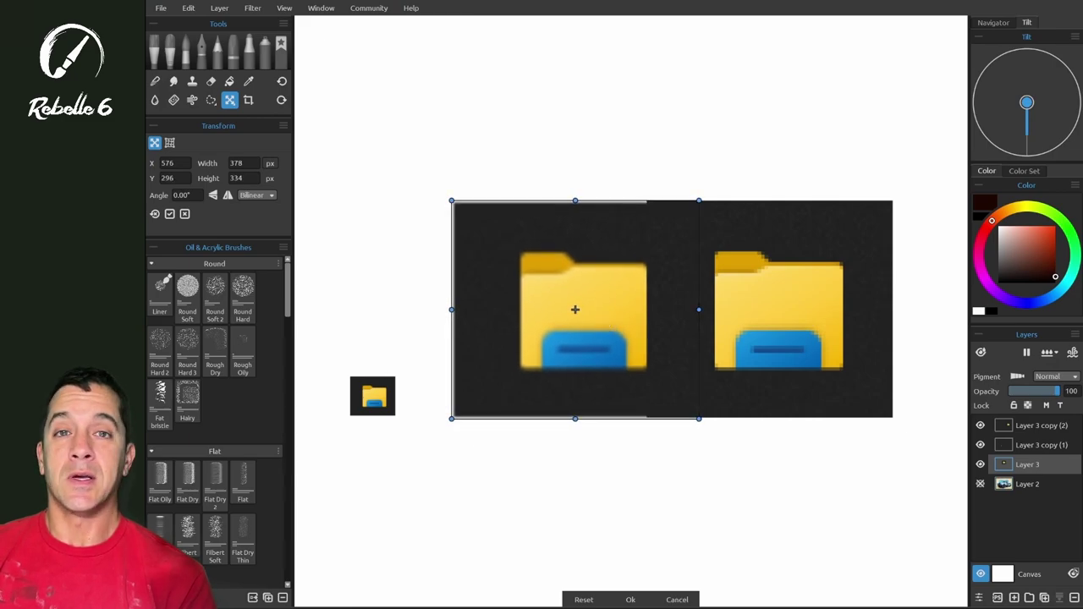
click(631, 599)
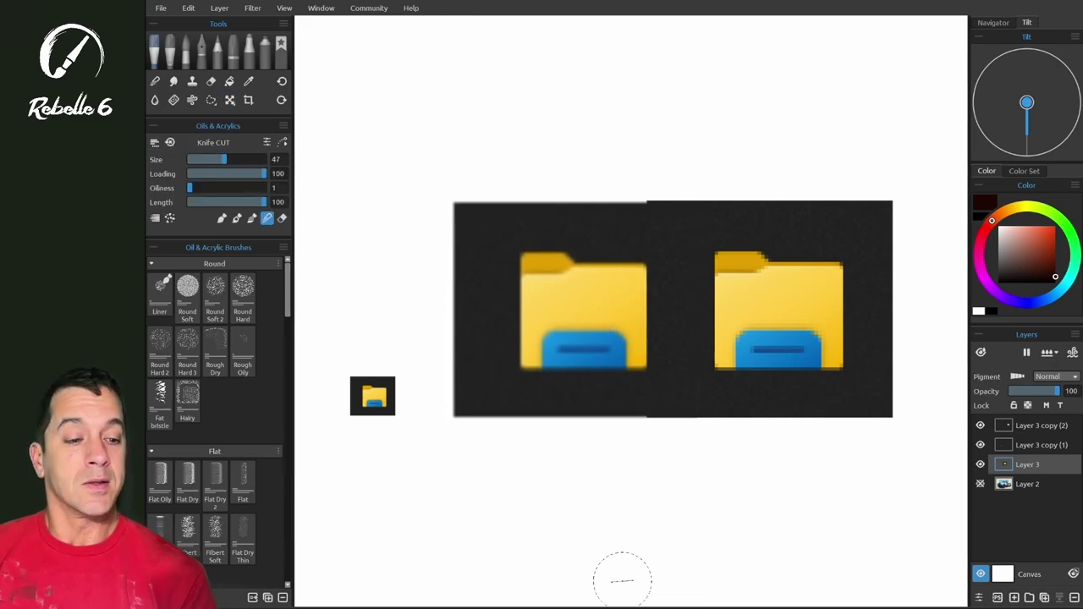
Enlarge the remaining small folder icon to about 399 × 332 px with Fractal resampling.
click(1033, 444)
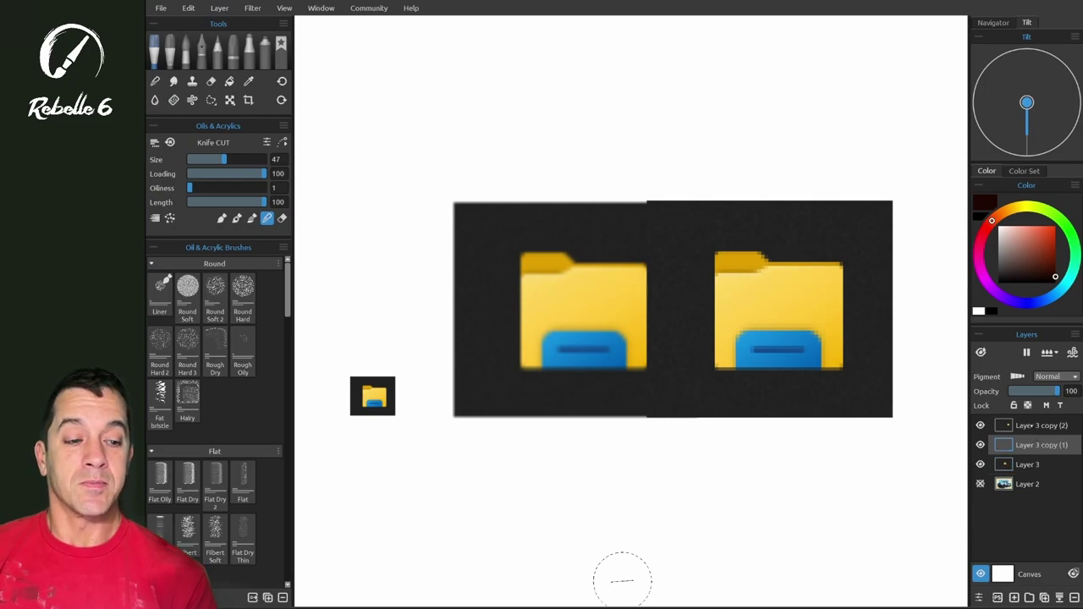
key(t)
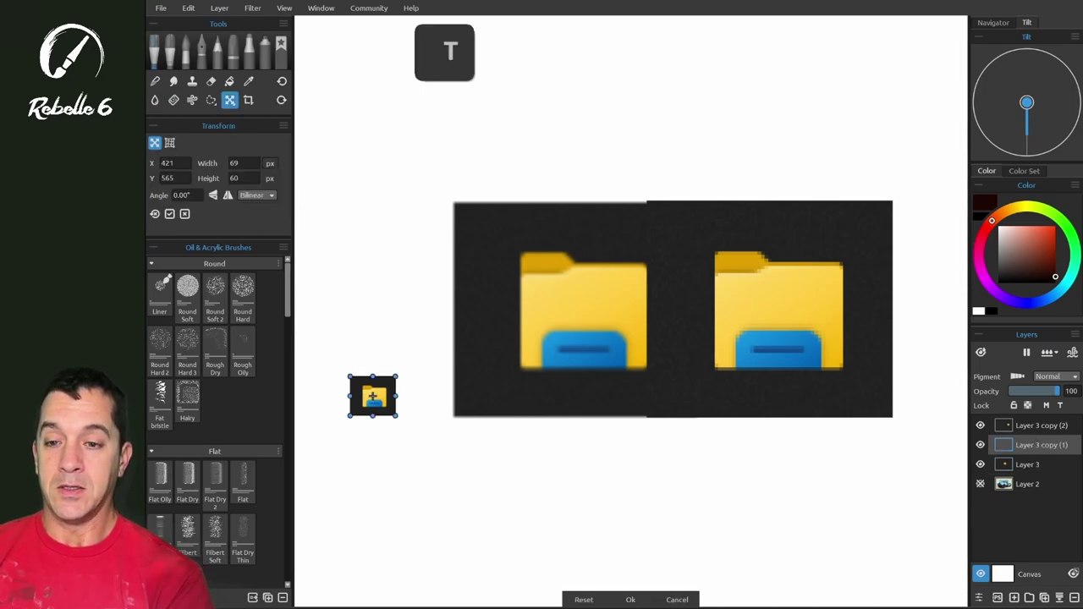
scroll(632, 312, down, 2)
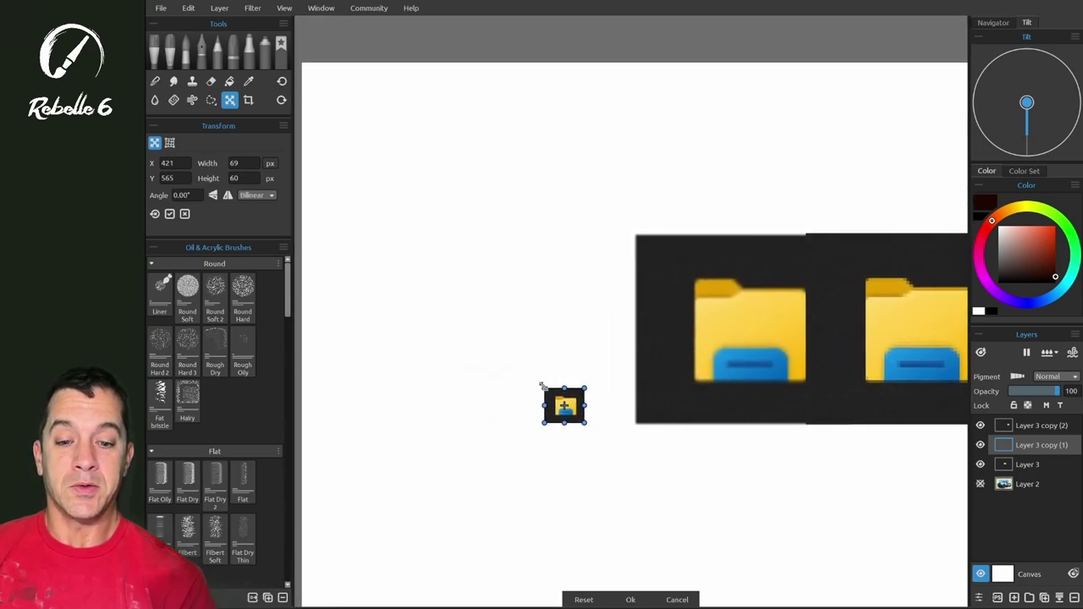
drag(543, 386, 366, 230)
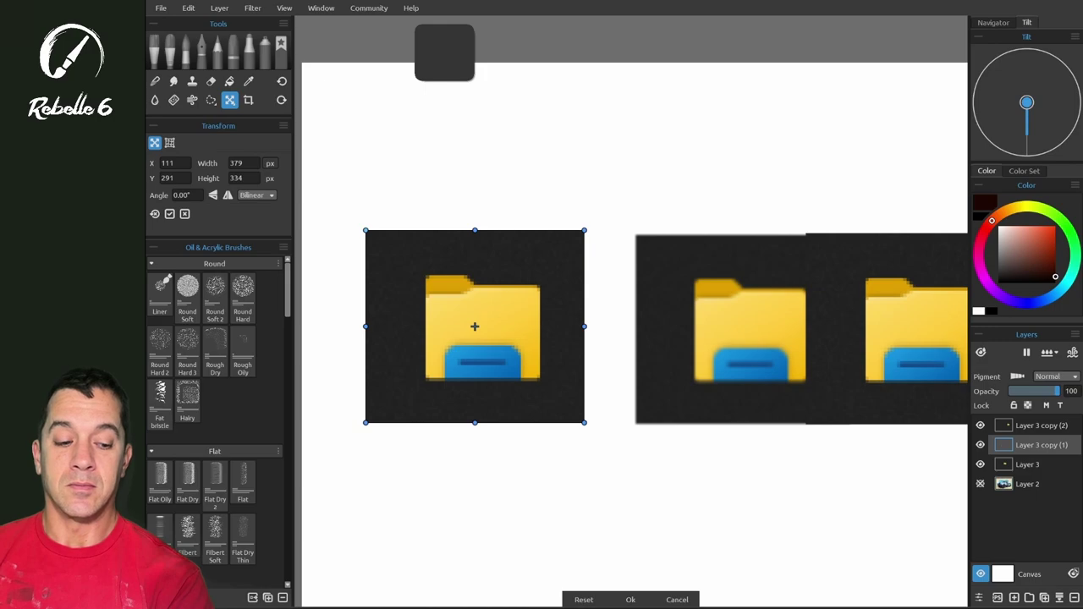
key(shift)
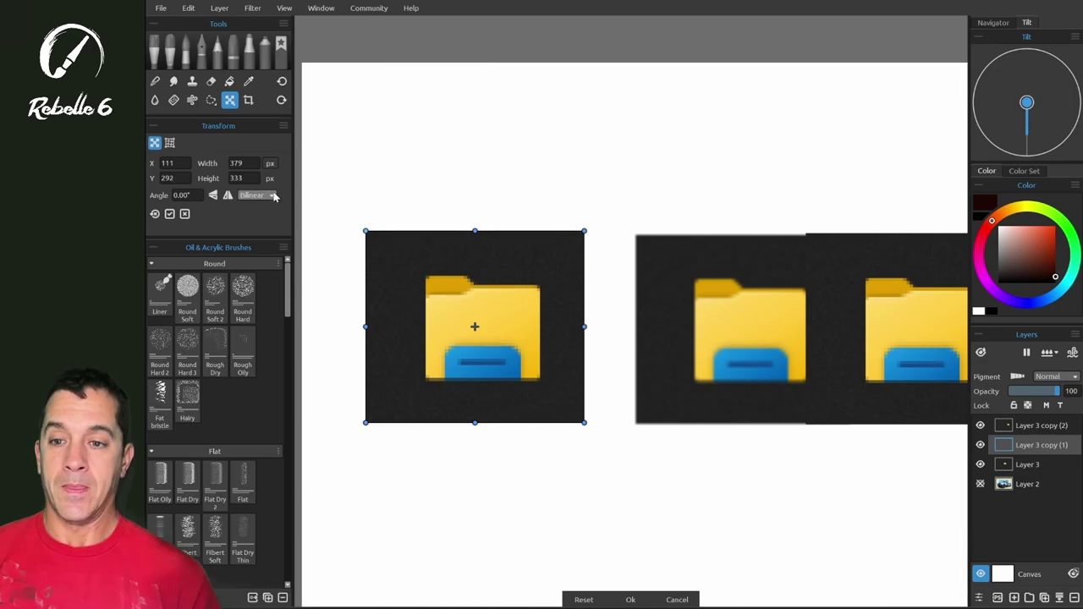
click(269, 196)
click(268, 209)
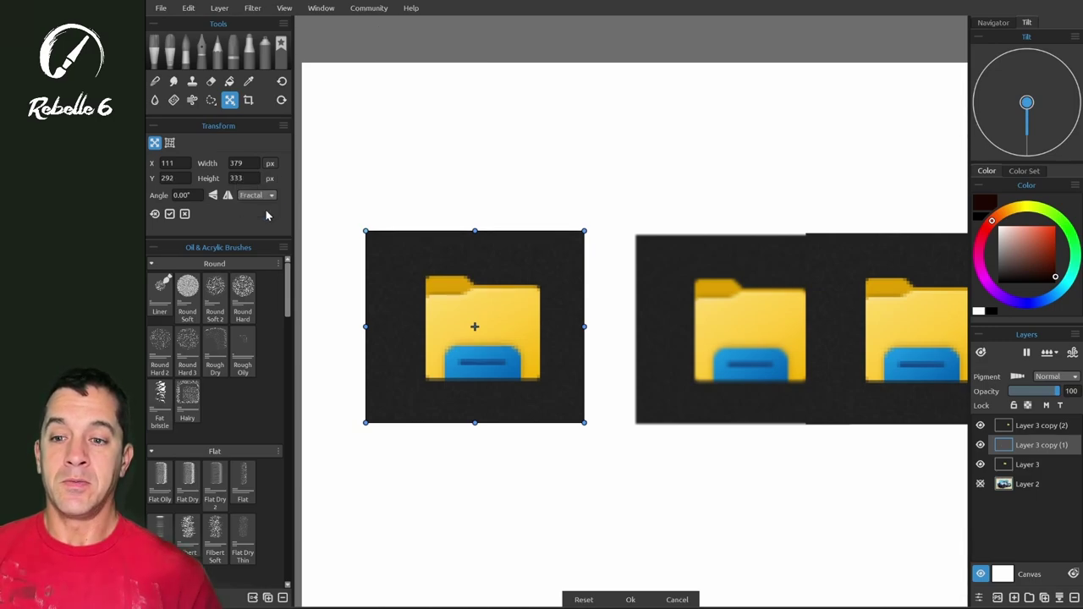
click(629, 600)
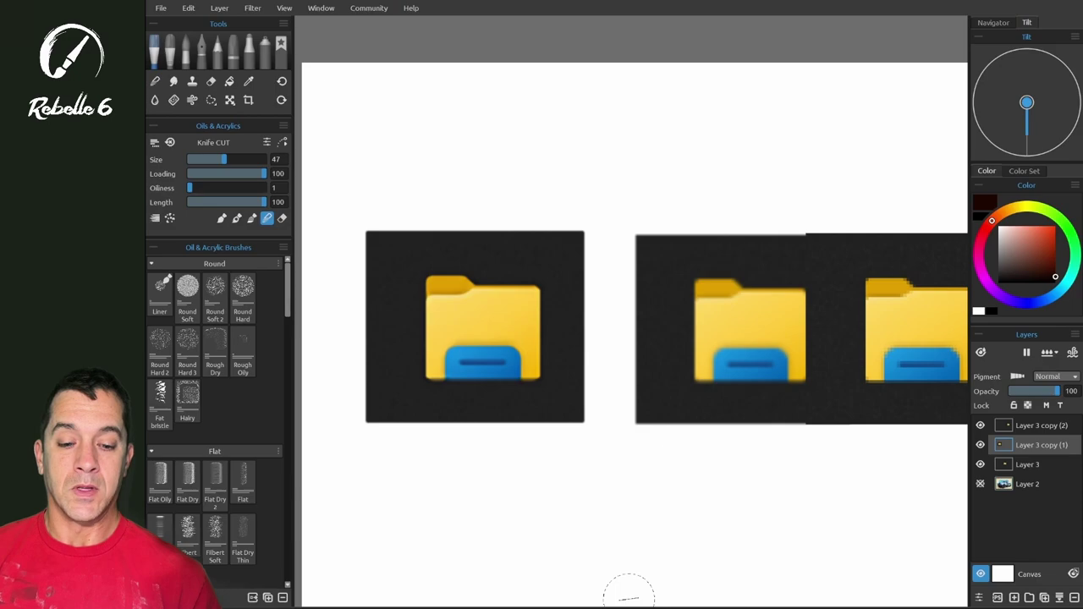
Move the Fractal icon beside the Bilinear version to complete the comparison row.
key(t)
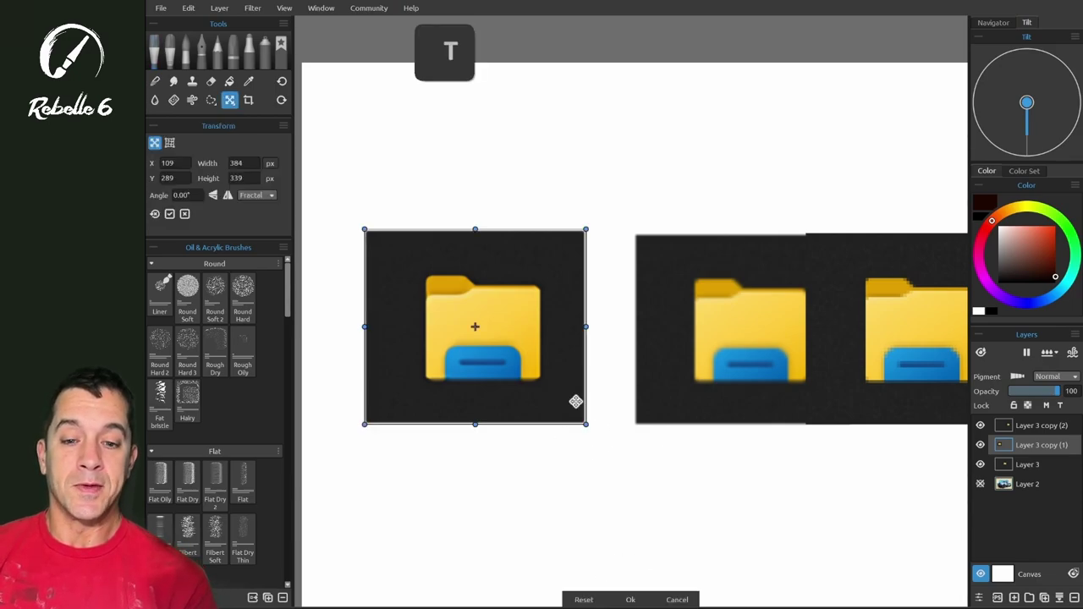
drag(553, 362, 643, 364)
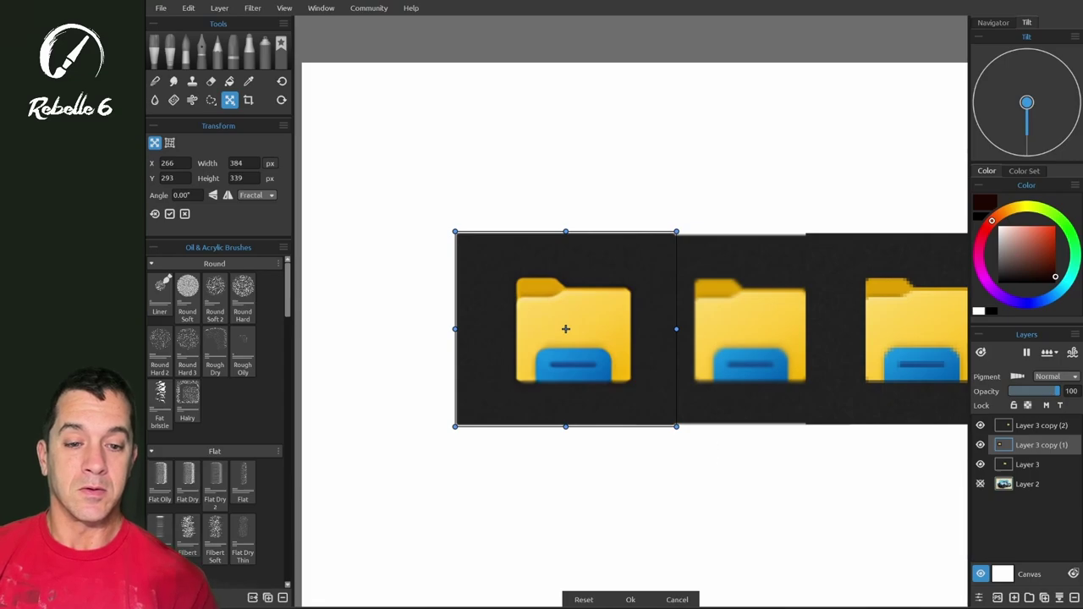
key(Return)
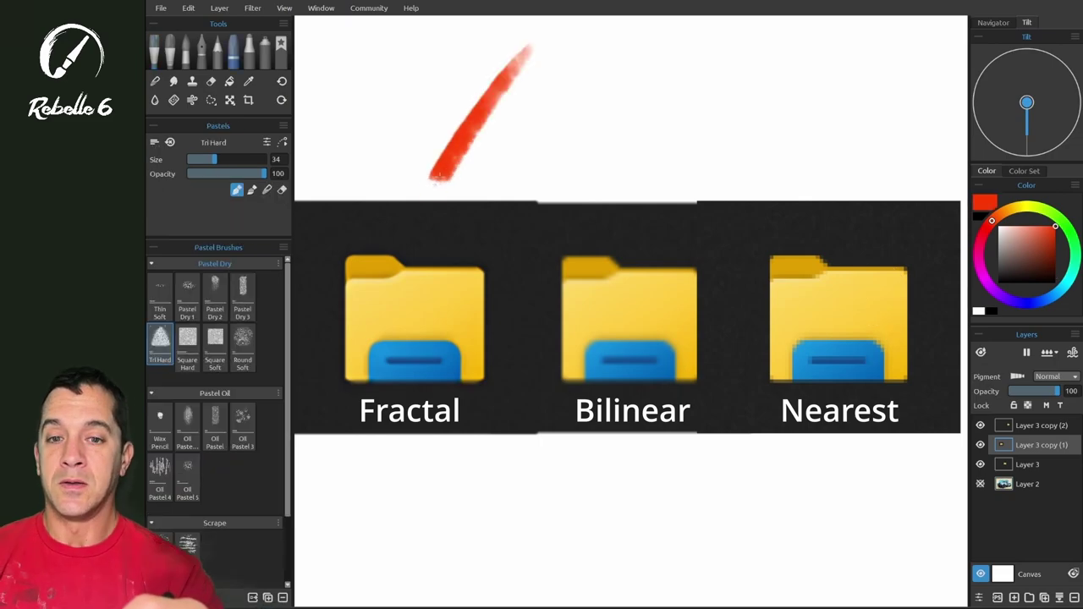
Paint a red arrow toward the Fractal folder, then undo it and the Fractal enlargement.
drag(431, 179, 424, 200)
mouse_move(422, 137)
mouse_down()
mouse_move(421, 221)
mouse_move(500, 174)
mouse_up()
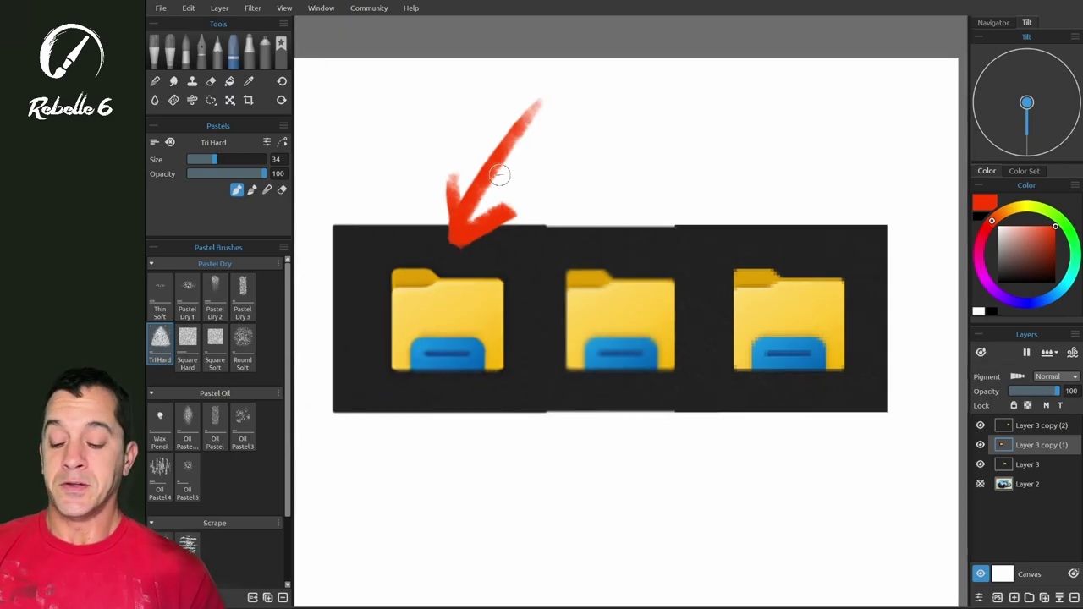
key(ctrl+z)
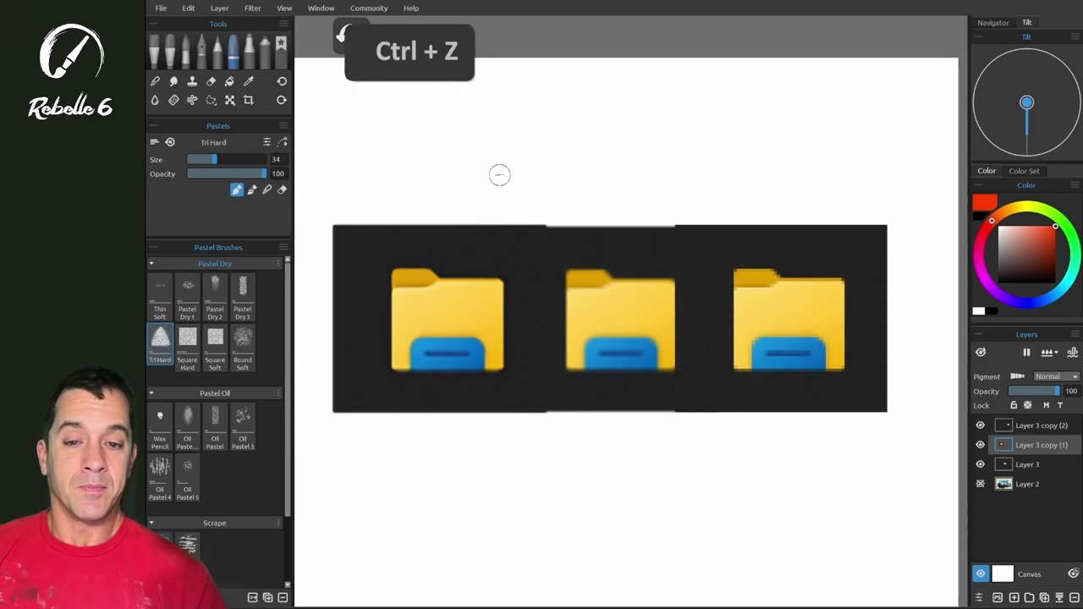
key(ctrl+z)
key(ctrl+z)
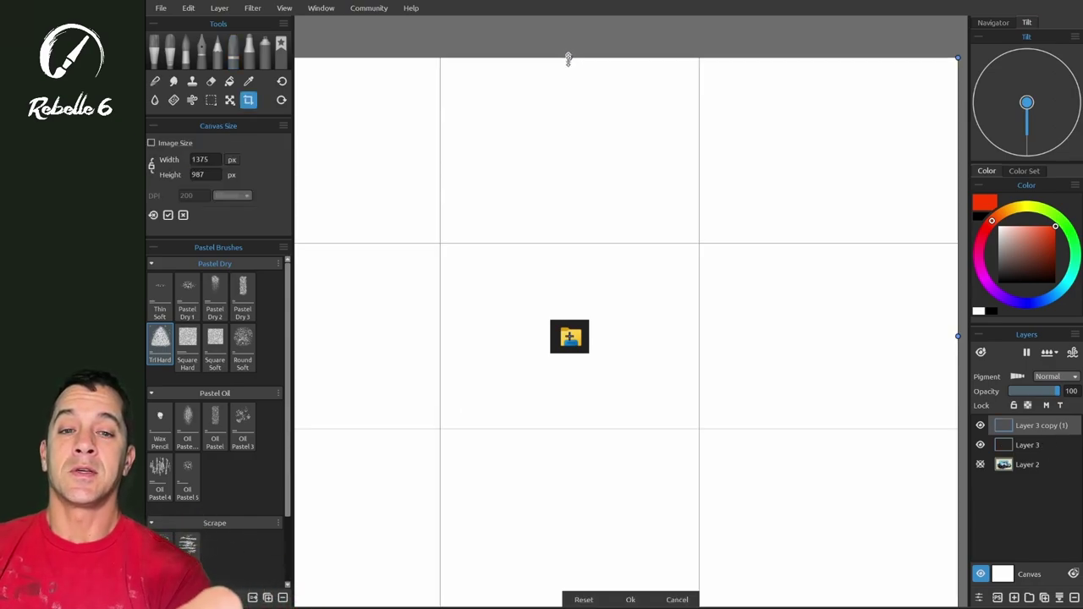
Pull the crop edges in around the tiny folder icon and apply a 69 × 57 px crop.
drag(569, 57, 582, 306)
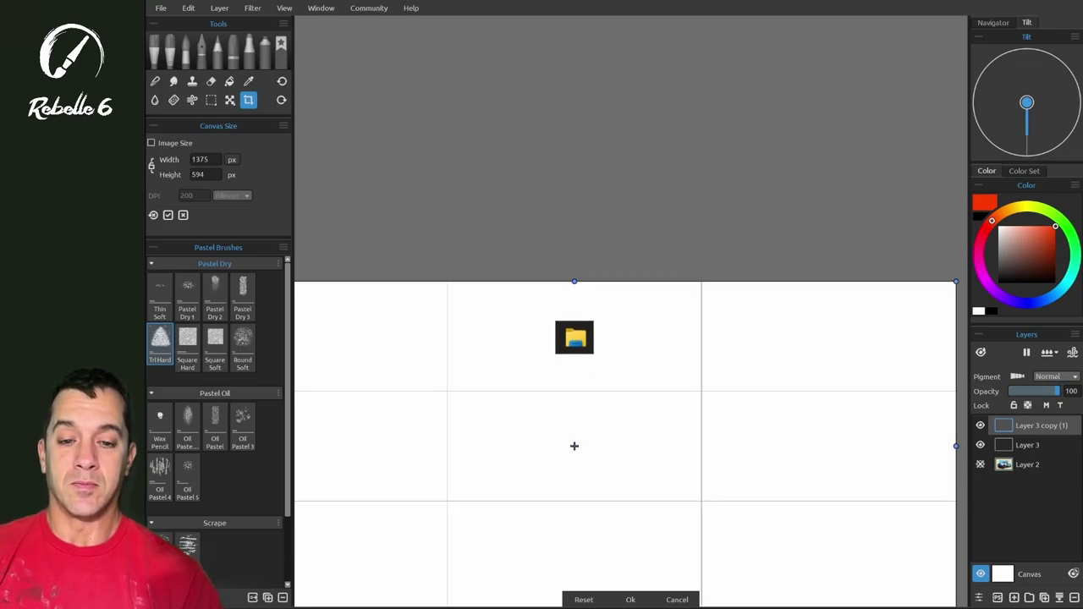
drag(573, 446, 766, 347)
drag(388, 183, 623, 355)
drag(722, 375, 497, 312)
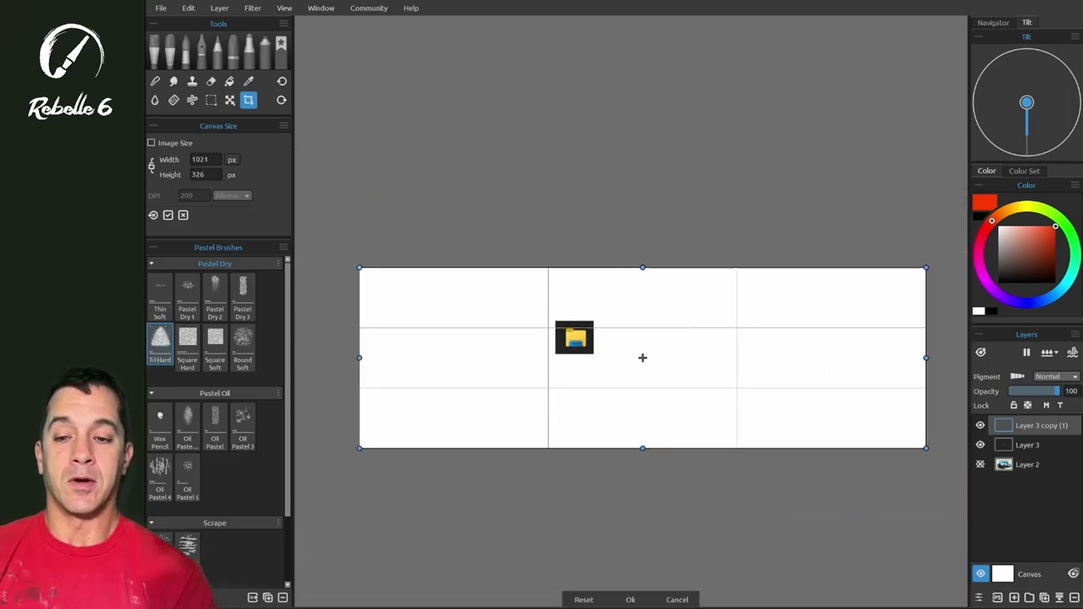
drag(360, 269, 553, 313)
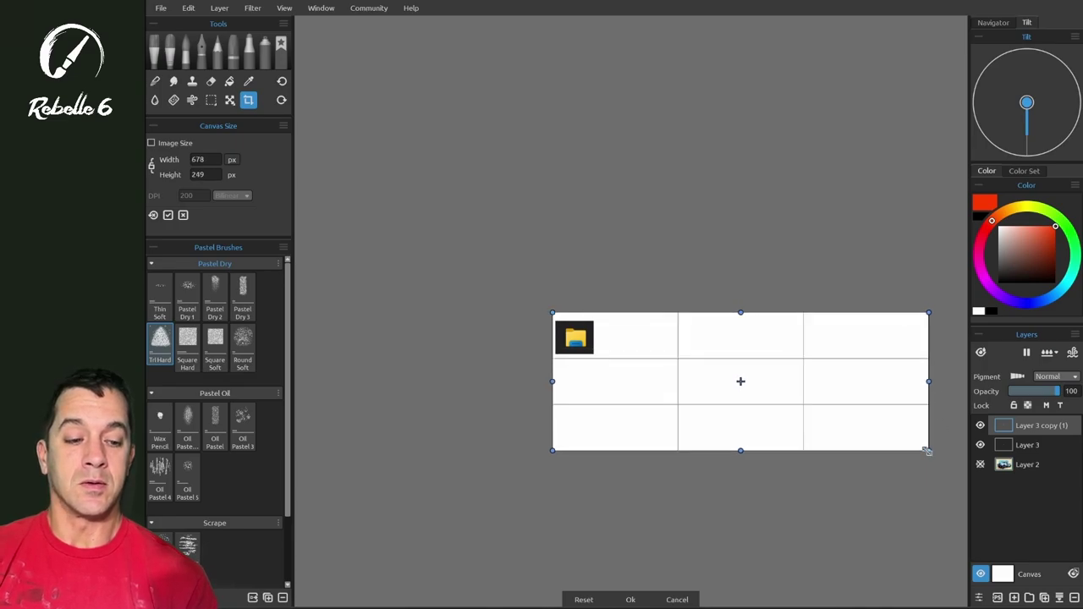
drag(926, 448, 595, 357)
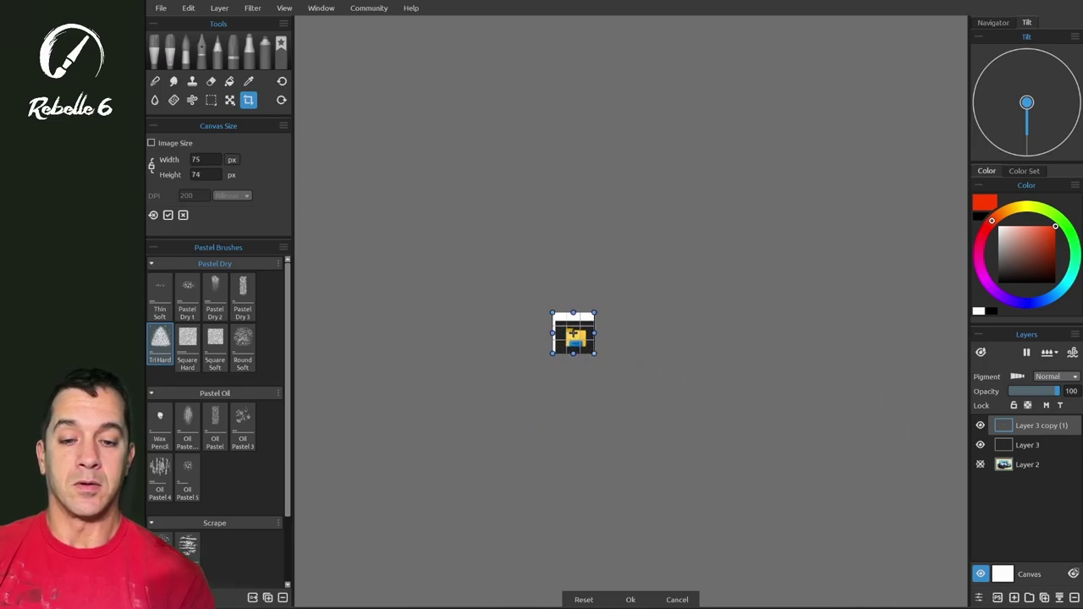
drag(574, 313, 556, 335)
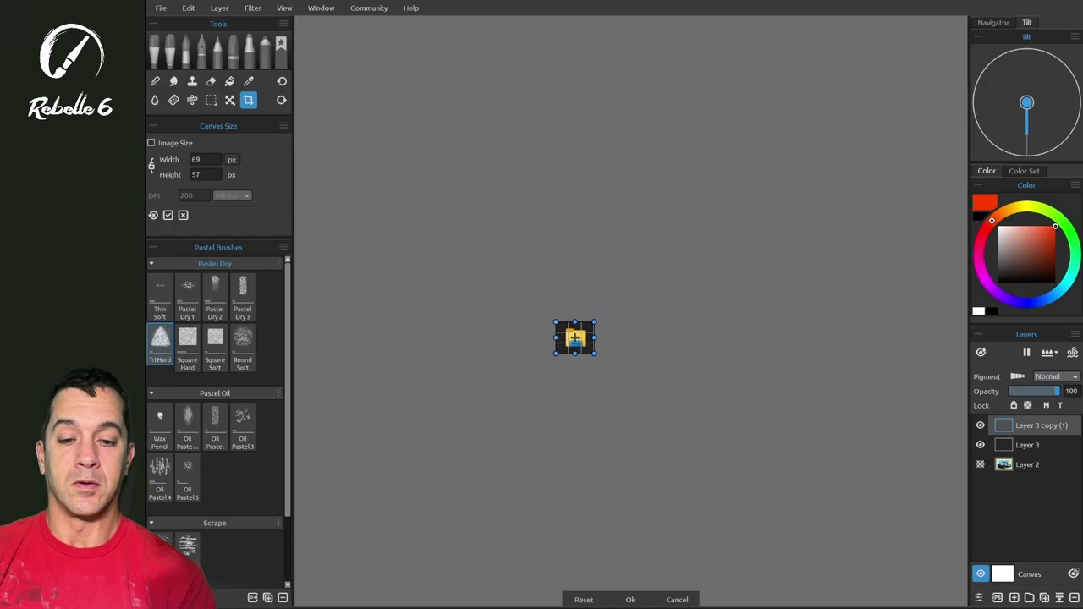
click(631, 600)
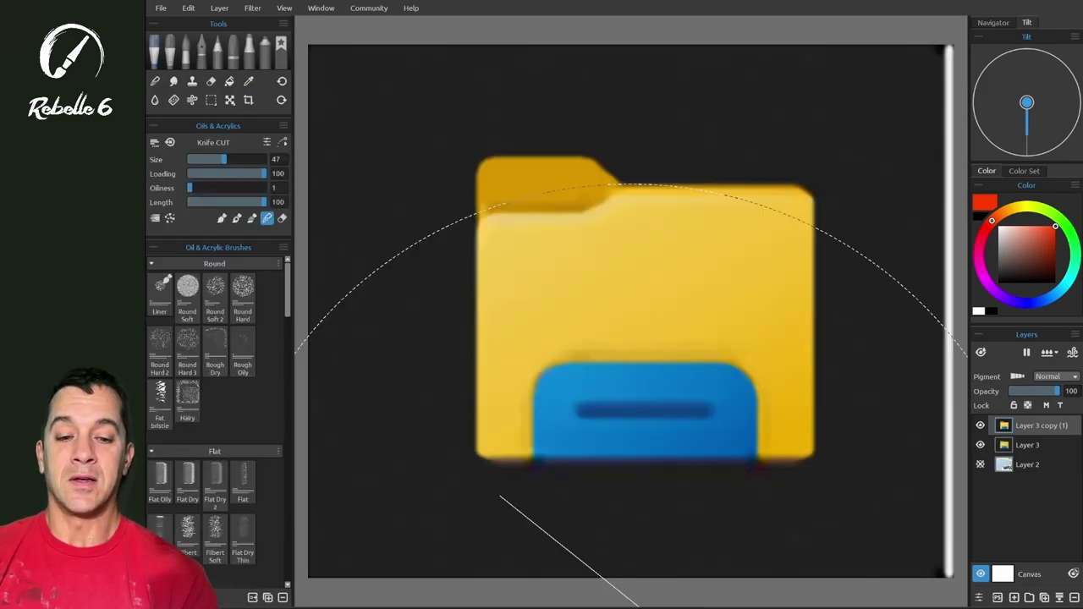
Resample the 67 × 57 px folder image with Fractal scaling, changing resolution to 200 DPI.
scroll(631, 602, down, 3)
scroll(639, 597, up, 3)
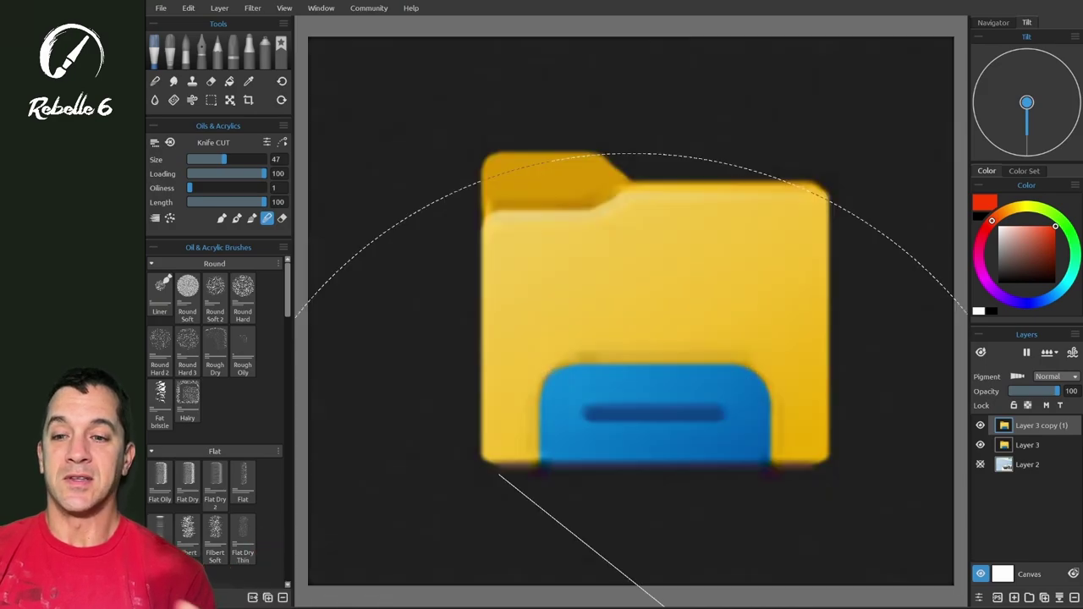
click(248, 100)
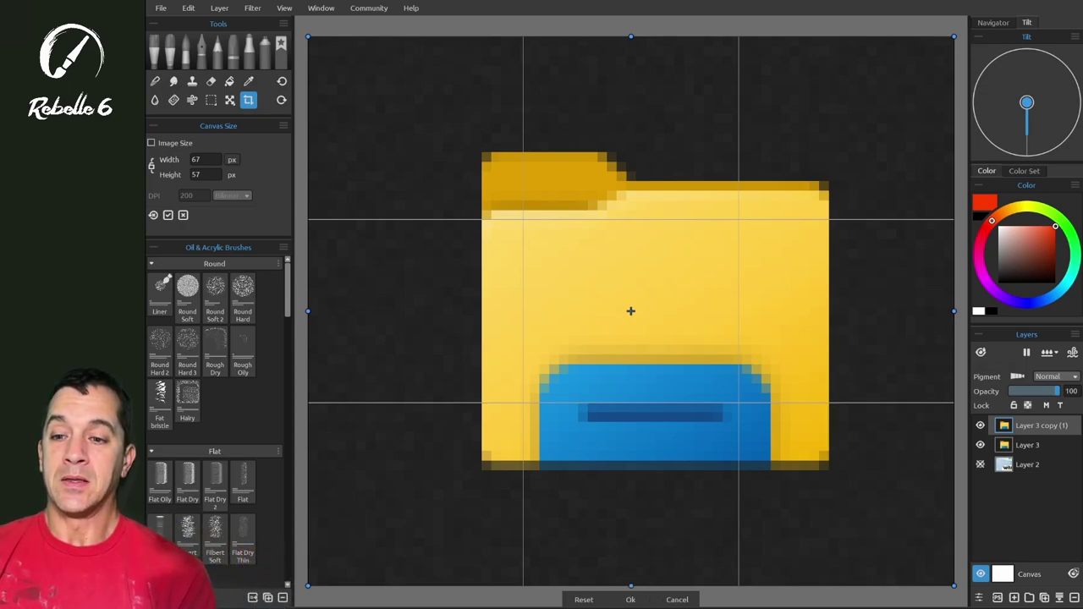
click(630, 599)
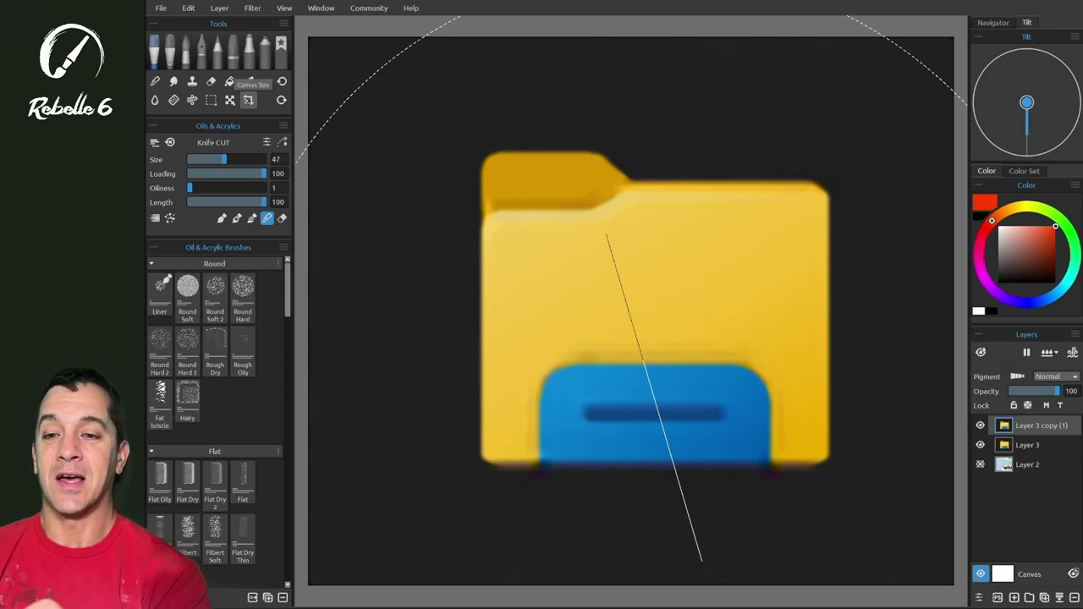
click(248, 100)
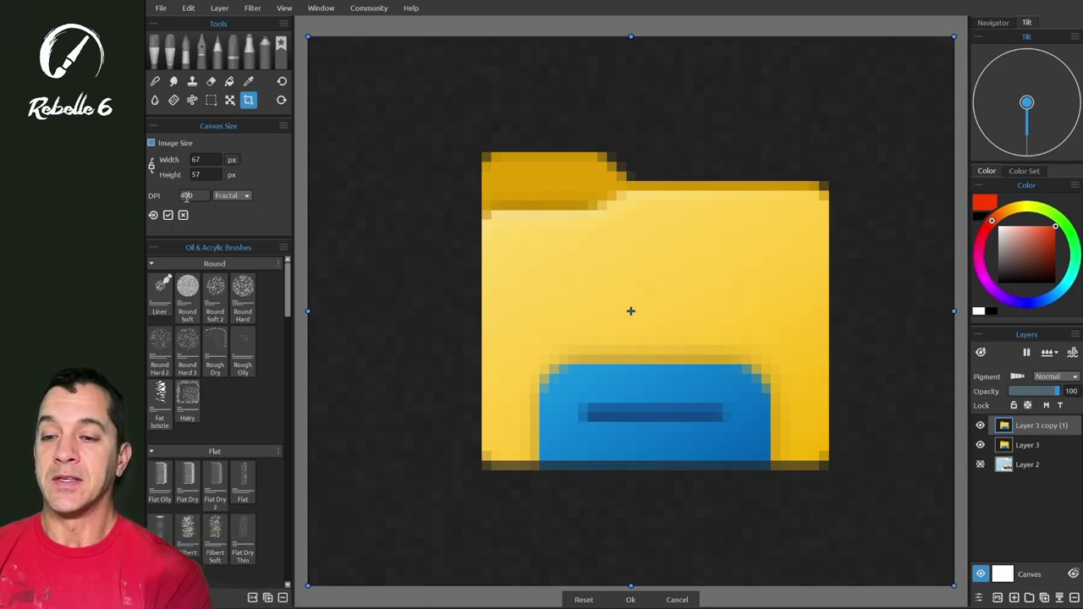
text(2)
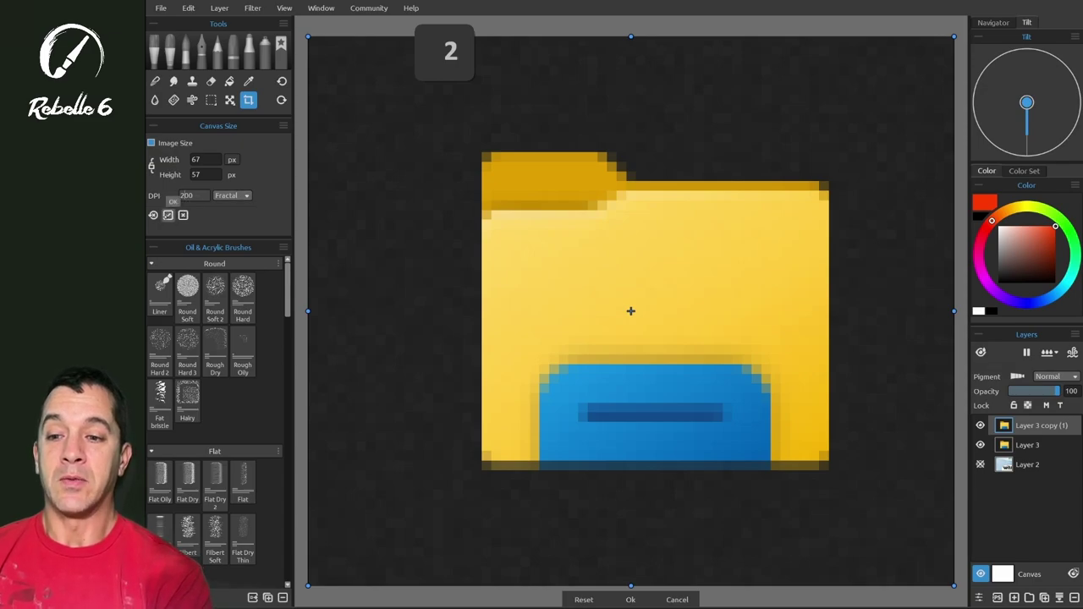
click(168, 215)
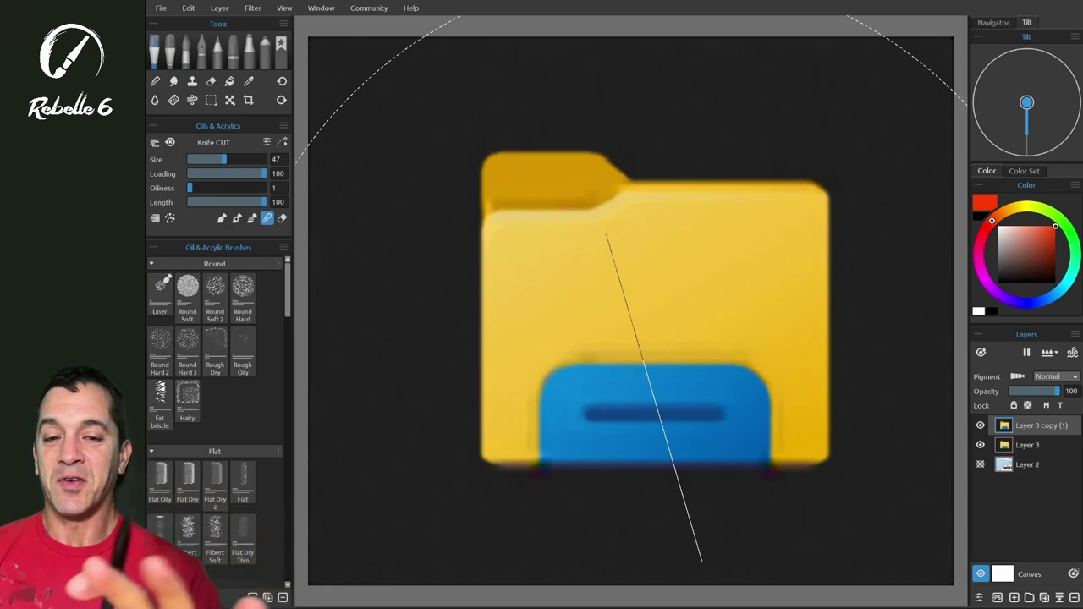
Zoom out and back in to inspect the upscaled folder icon.
scroll(654, 396, down, 8)
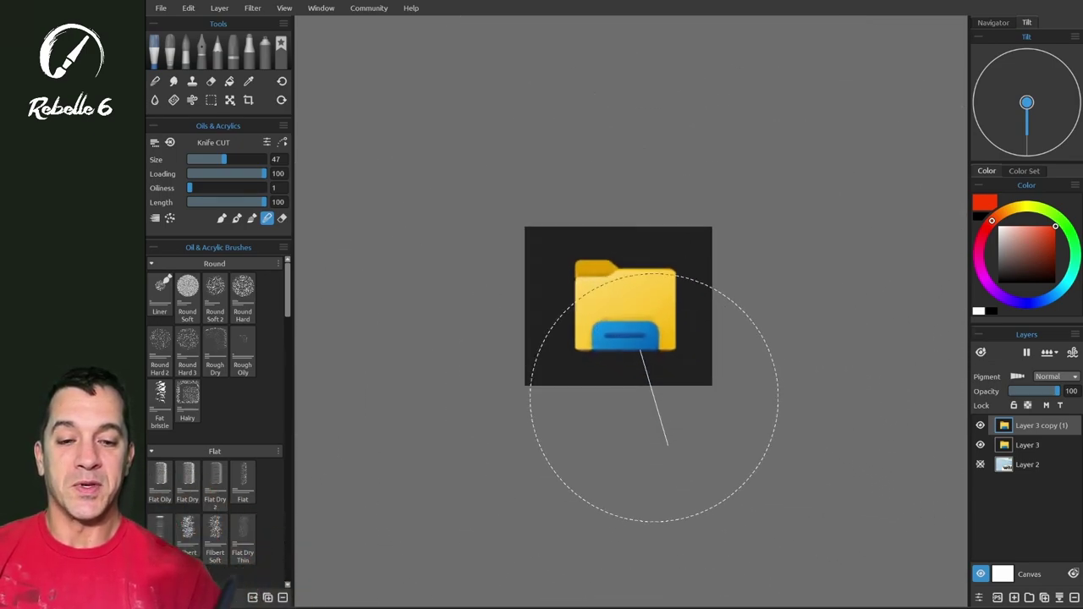
scroll(654, 397, down, 2)
scroll(654, 398, up, 4)
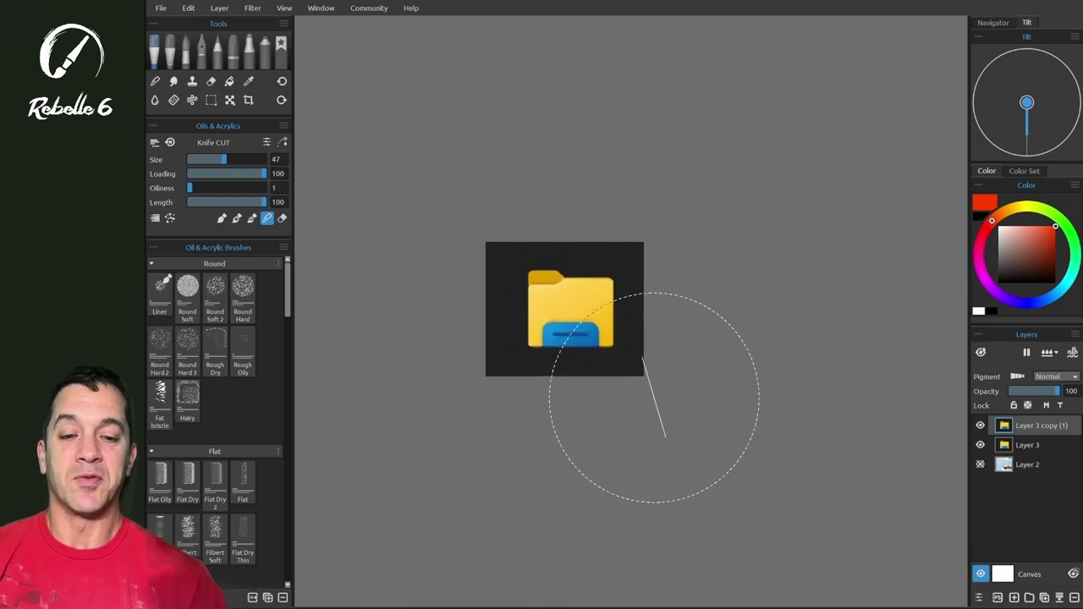